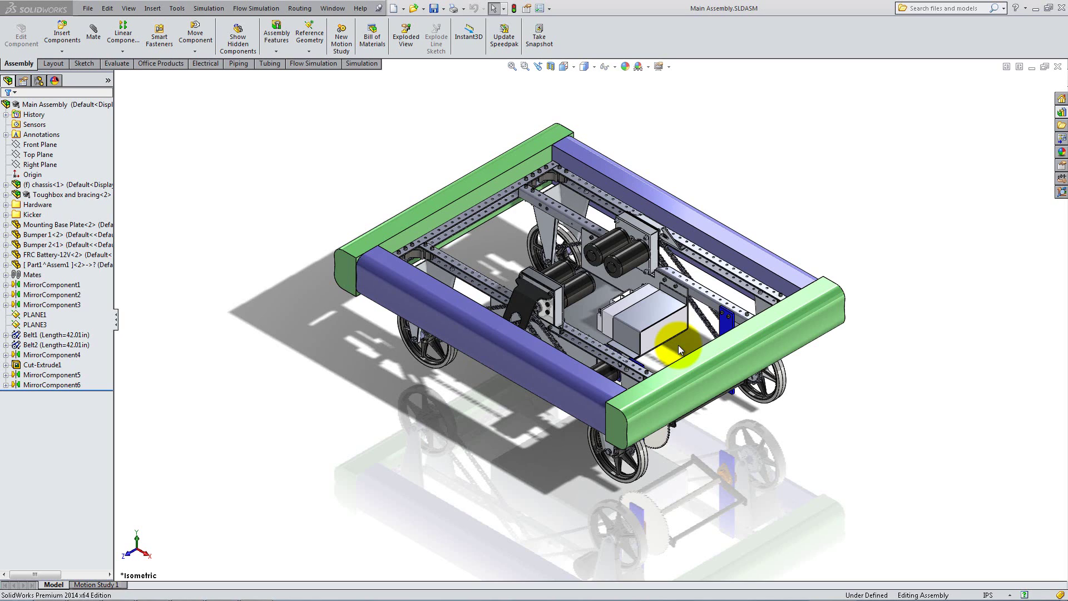
Isolate the mounting base plate and insert the Victor 883 speed controller near the plate's open front edge.
right_click(584, 277)
key("Escape")
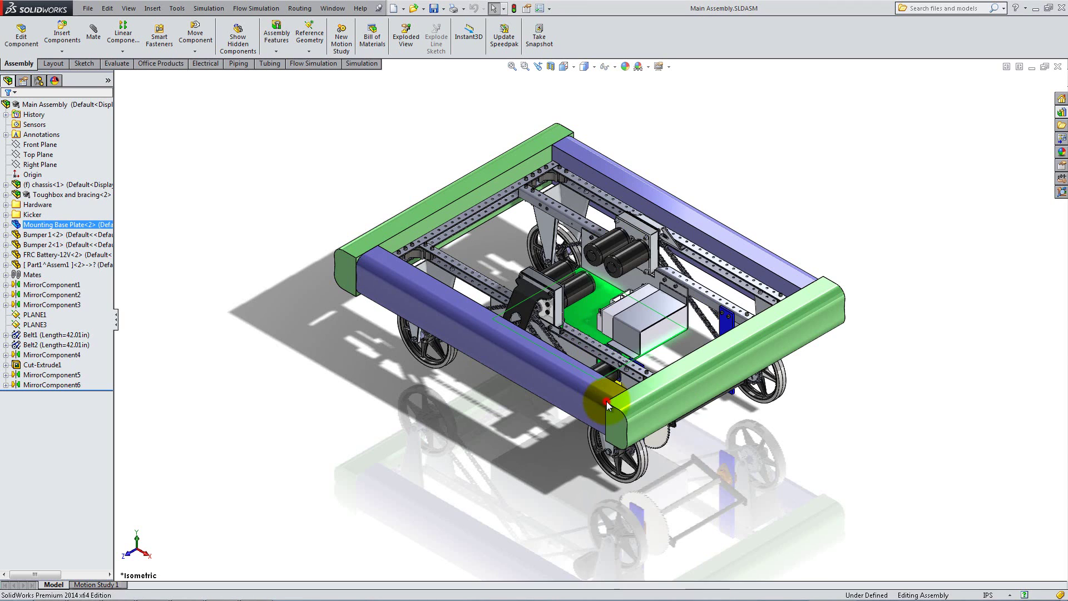
left_click(62, 35)
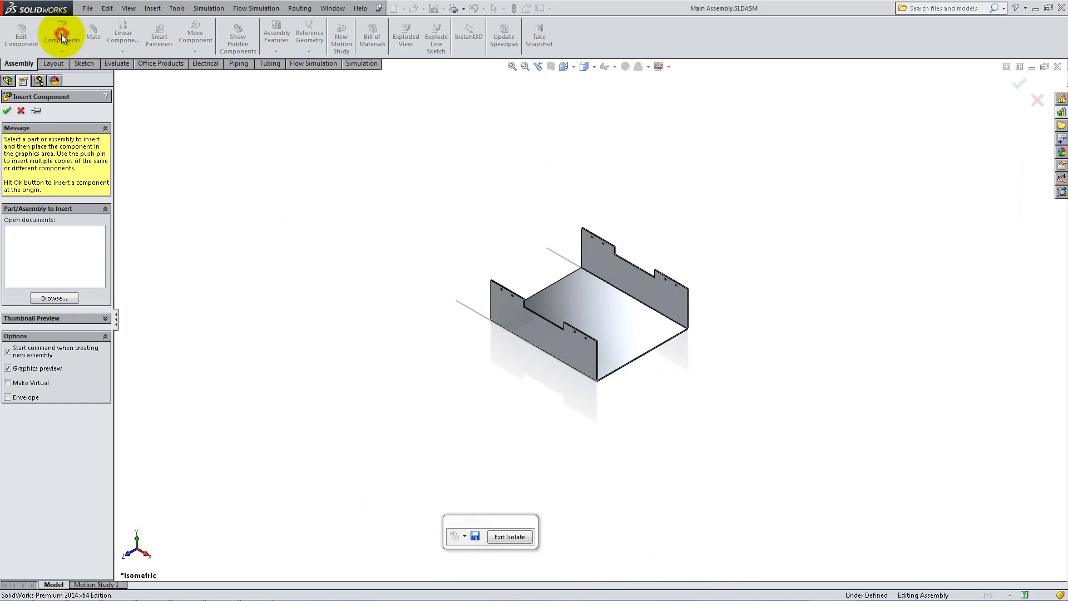
left_click(54, 297)
double_click(570, 231)
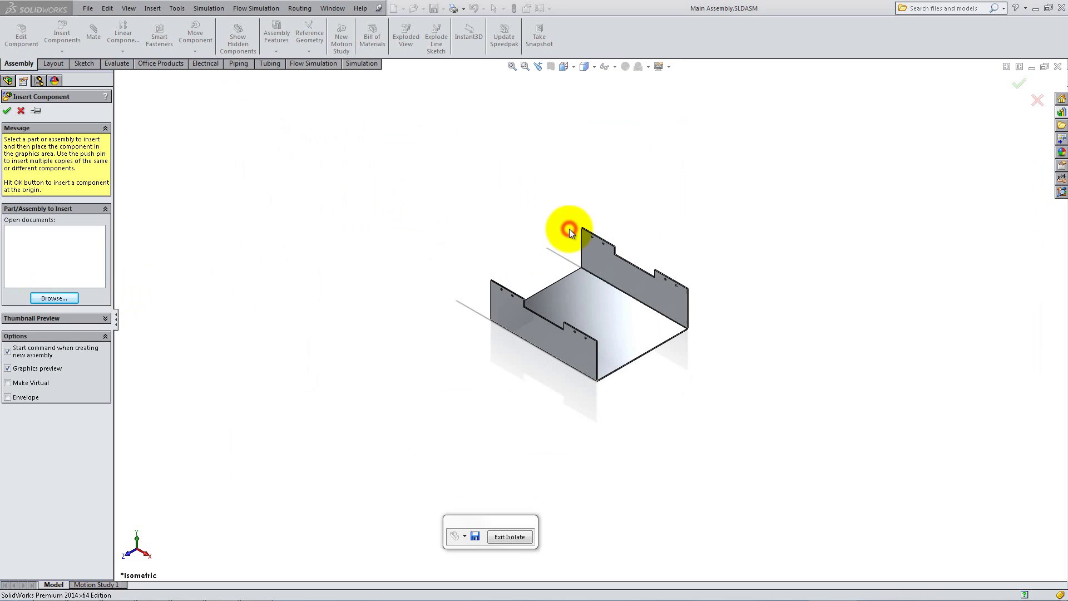
left_click(624, 371)
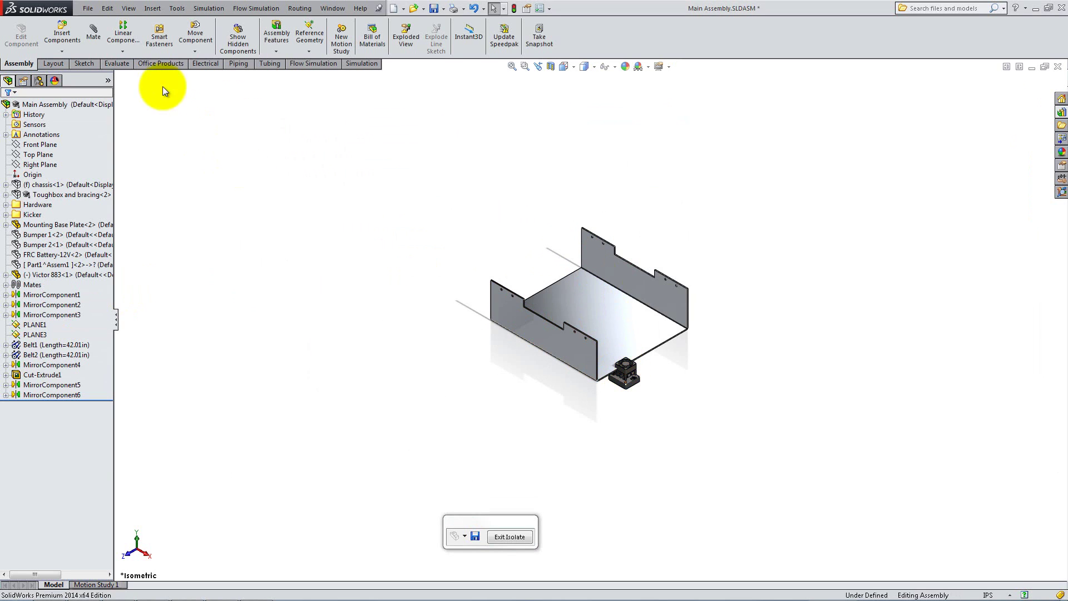
Add a coincident mate between the base plate's upper face and the underside of the Victor 883.
left_click(600, 331)
middle_click_drag(625, 382, 593, 310)
left_click(592, 309)
left_click(700, 300)
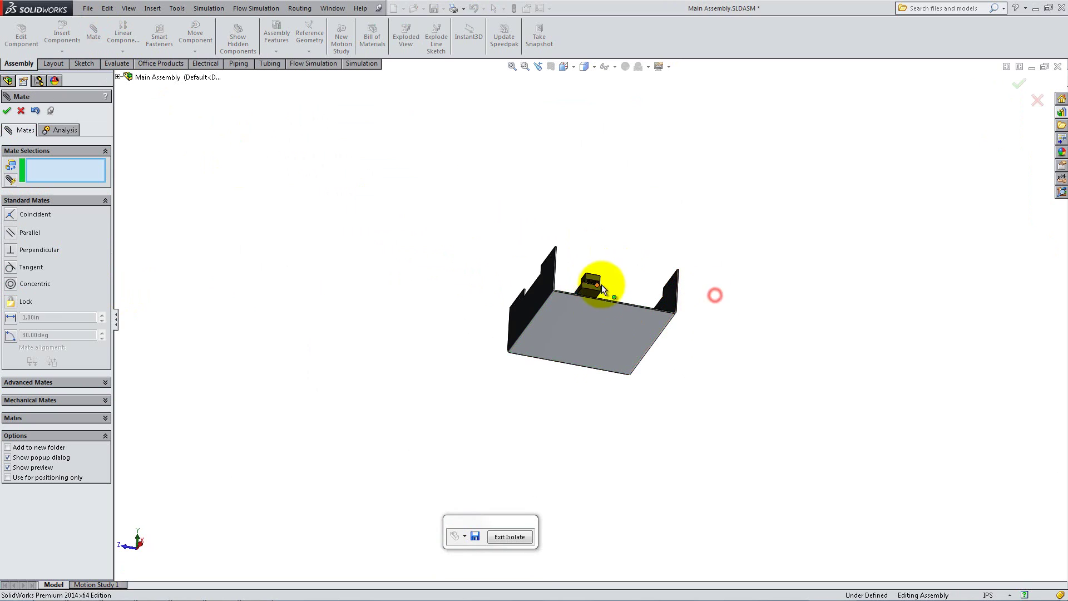
Add a 3.00 in distance mate between the Victor 883's front face and the plate's front edge face, flipped so the controller sits inward.
scroll(560, 274, "down", 5)
scroll(560, 274, "down", 2)
left_click(588, 358)
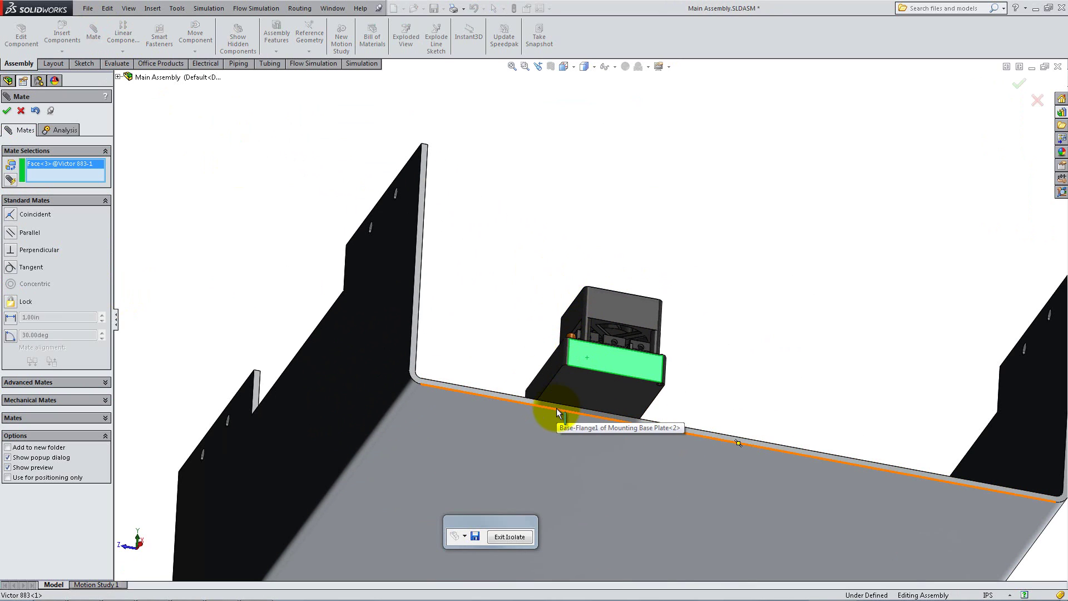
left_click(556, 408)
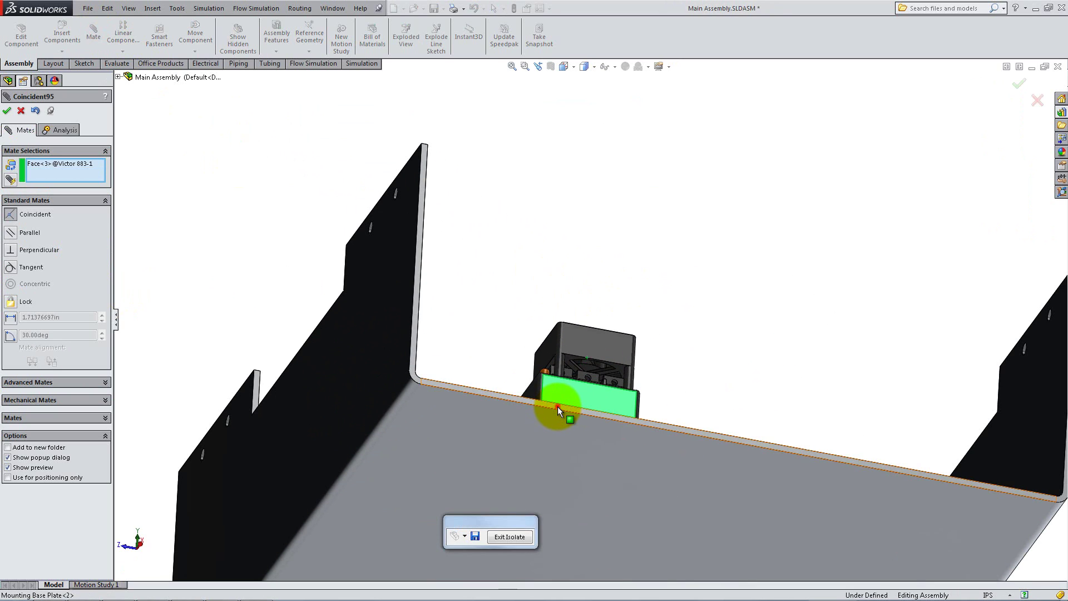
left_click(10, 317)
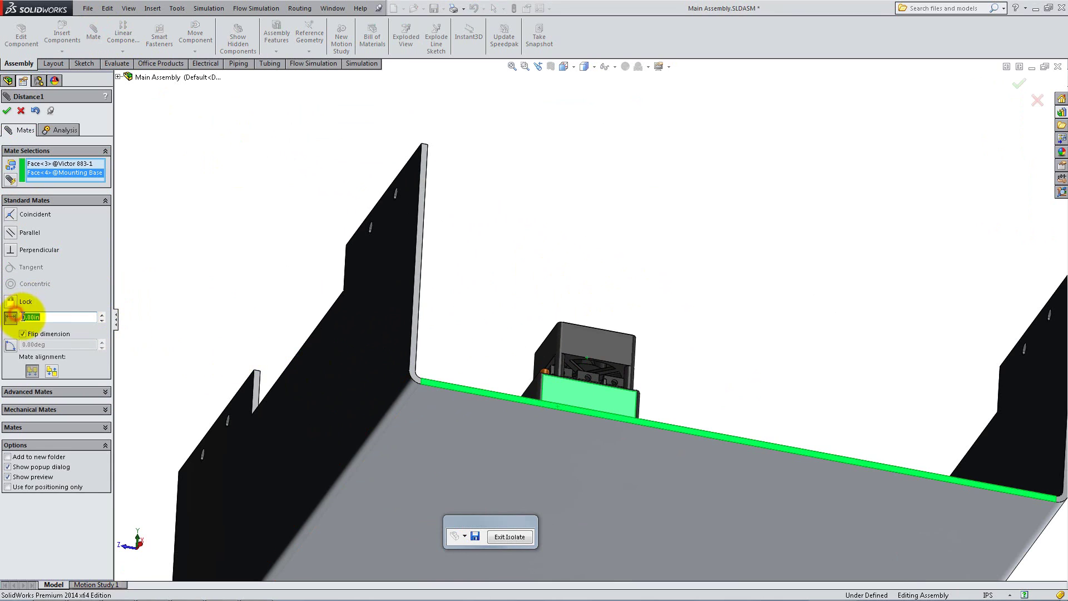
left_click(64, 336)
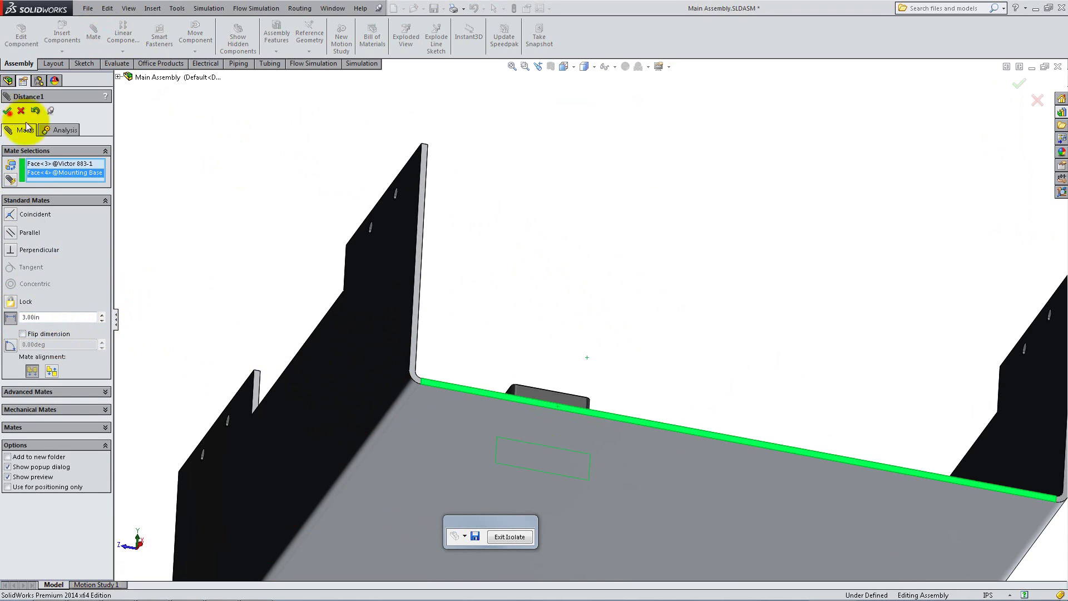
left_click(7, 110)
Add a 1.00 in distance mate between the Victor 883's side face and the inner face of the plate's adjacent side flange.
middle_click_drag(510, 417, 505, 443)
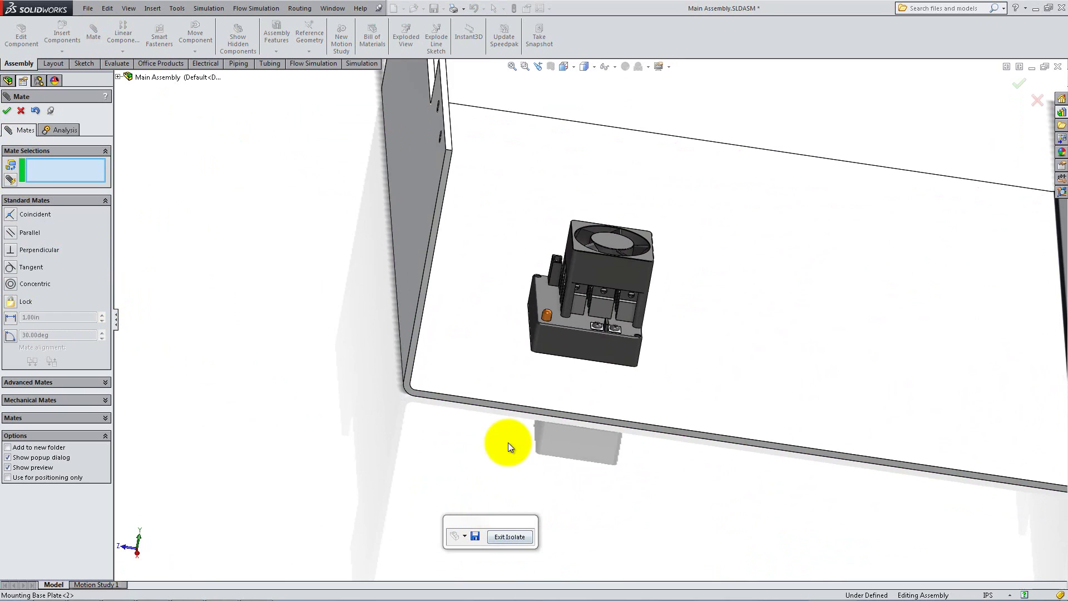
left_click(532, 318)
middle_click_drag(515, 373, 461, 306)
left_click(438, 275)
left_click(39, 318)
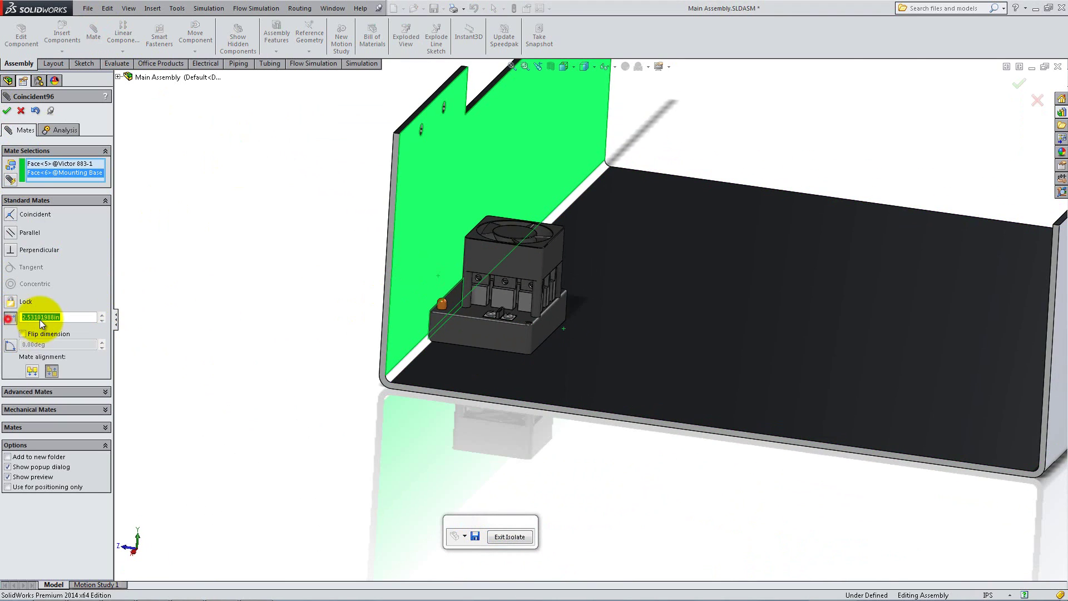
type("1.00in")
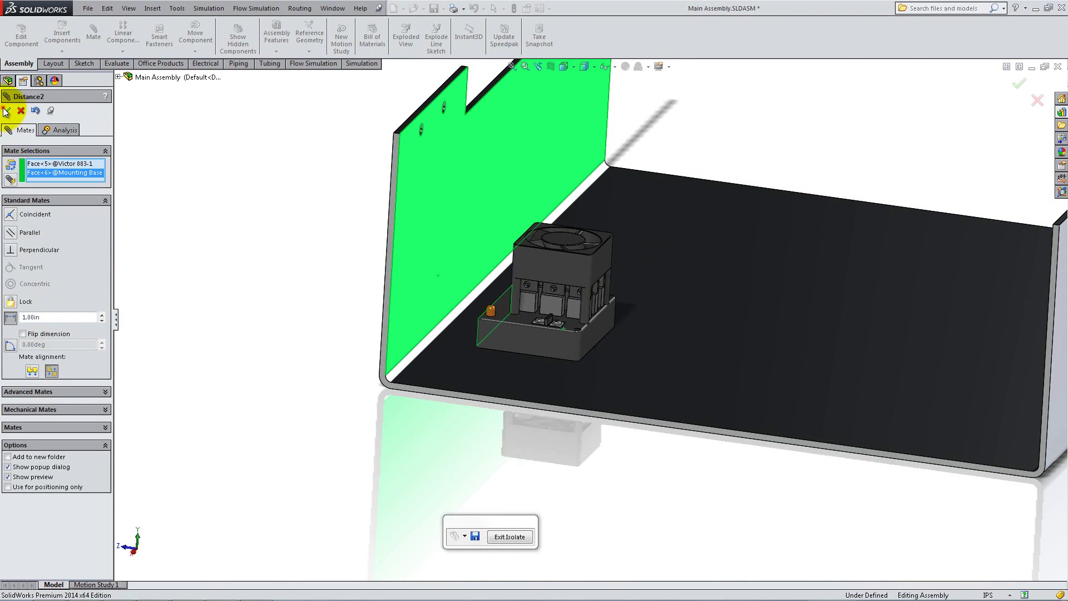
left_click(7, 110)
left_click(7, 111)
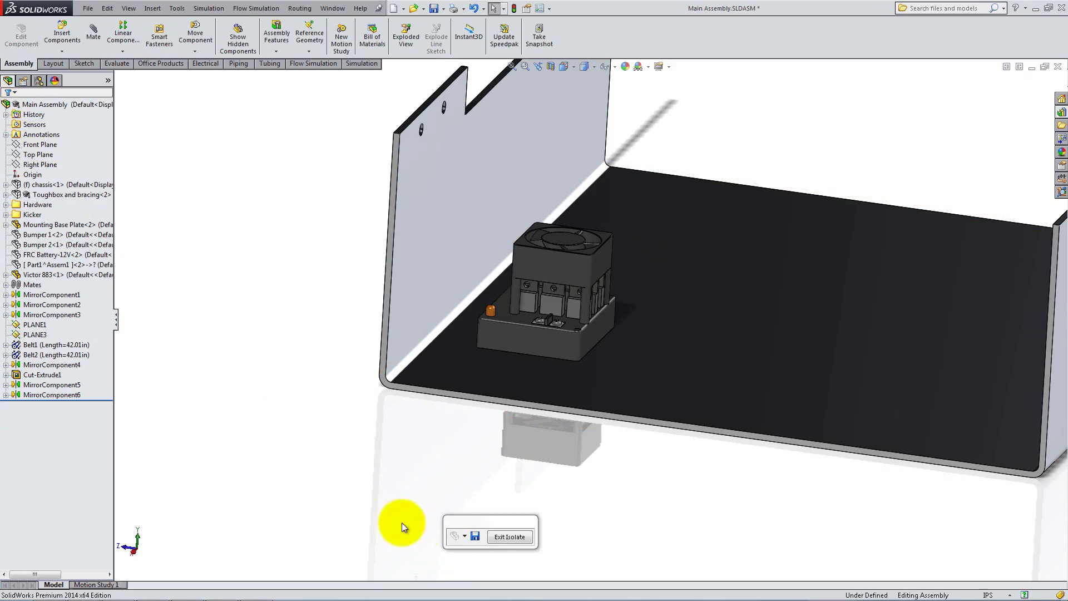
Exit the current isolation and isolate the base plate, Victor 883, adjacent inner C-channel and kicker CIM motor together.
left_click(518, 536)
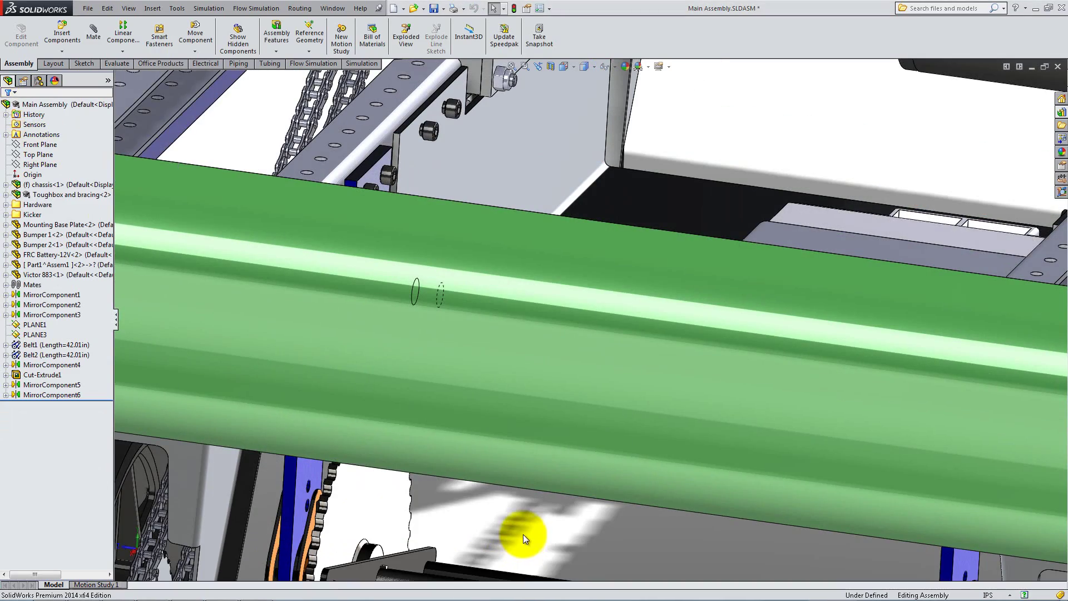
scroll(523, 532, "up", 5)
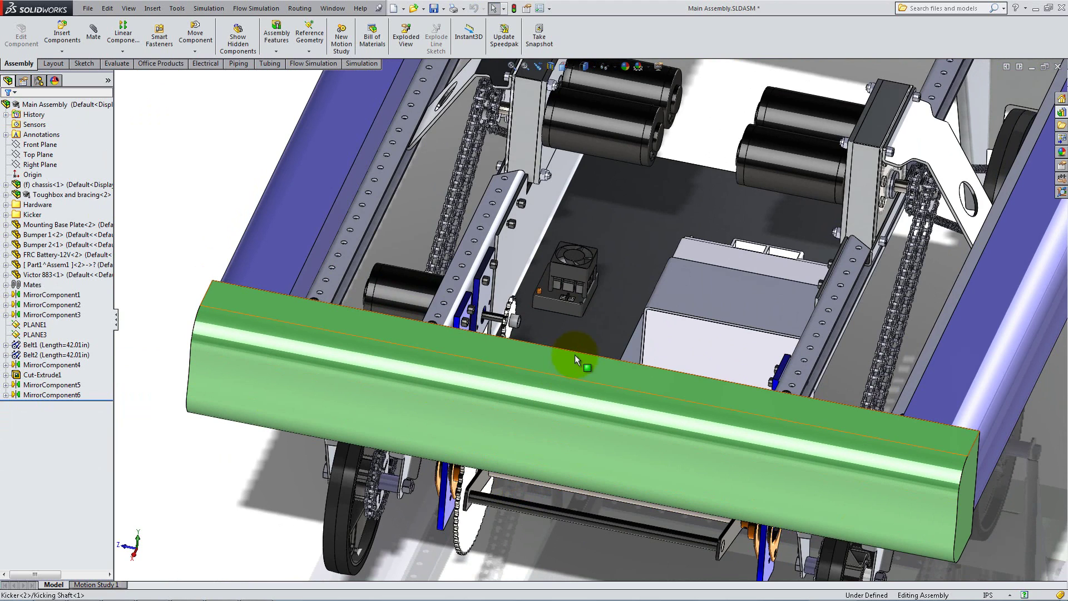
left_click(575, 337)
left_click(558, 305, "ctrl")
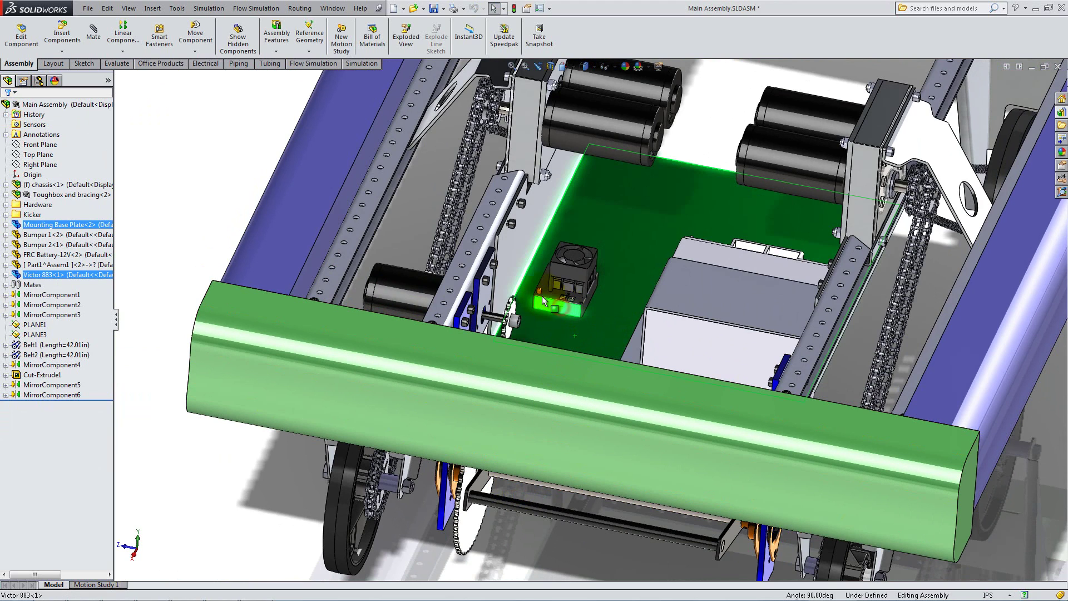
left_click(478, 245, "ctrl")
left_click(413, 286, "ctrl")
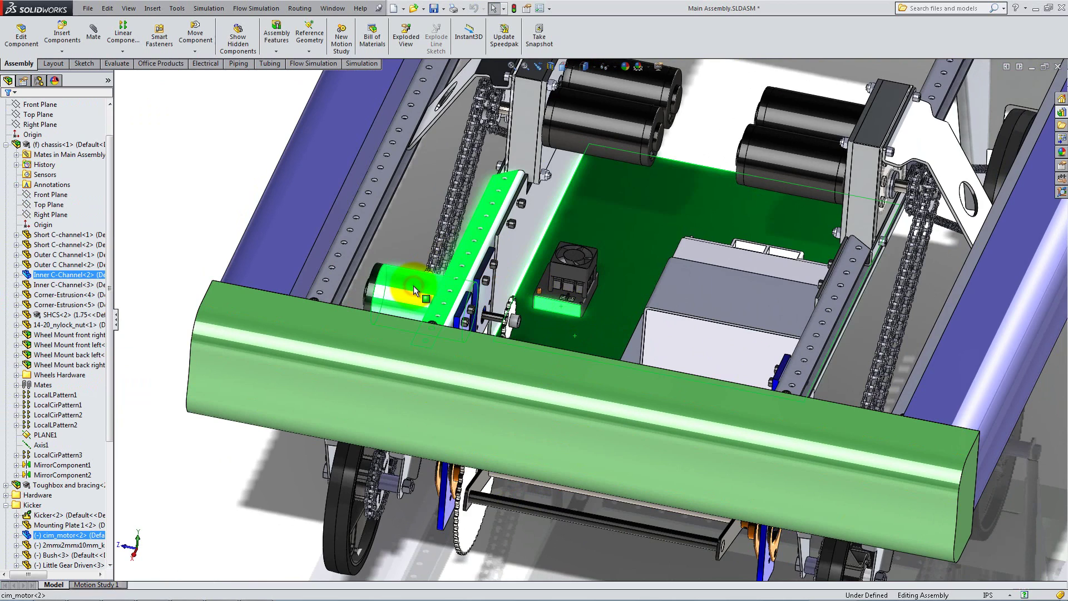
right_click(413, 285)
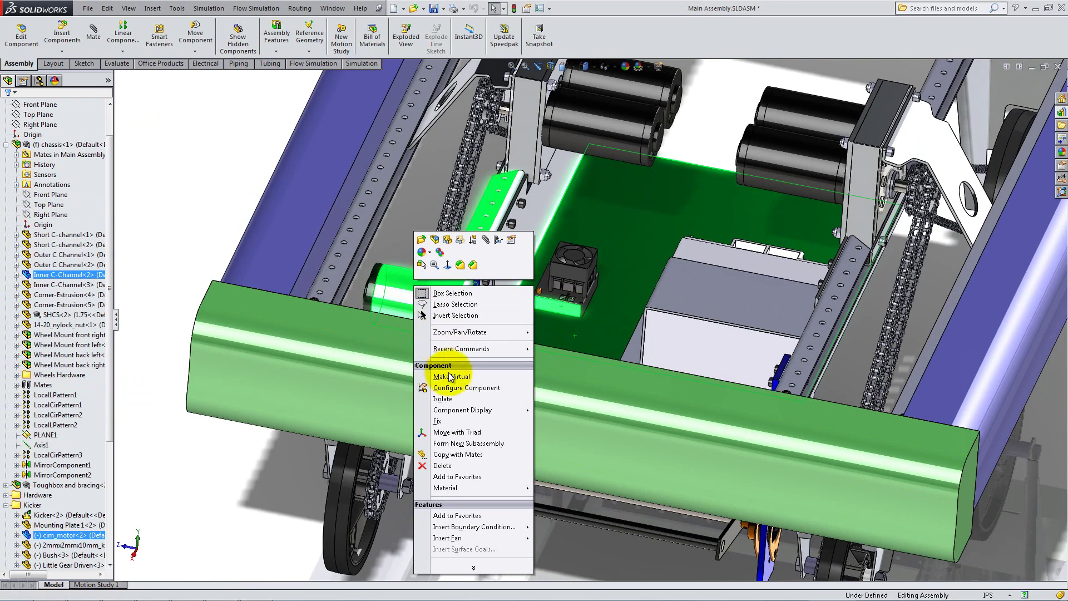
left_click(448, 398)
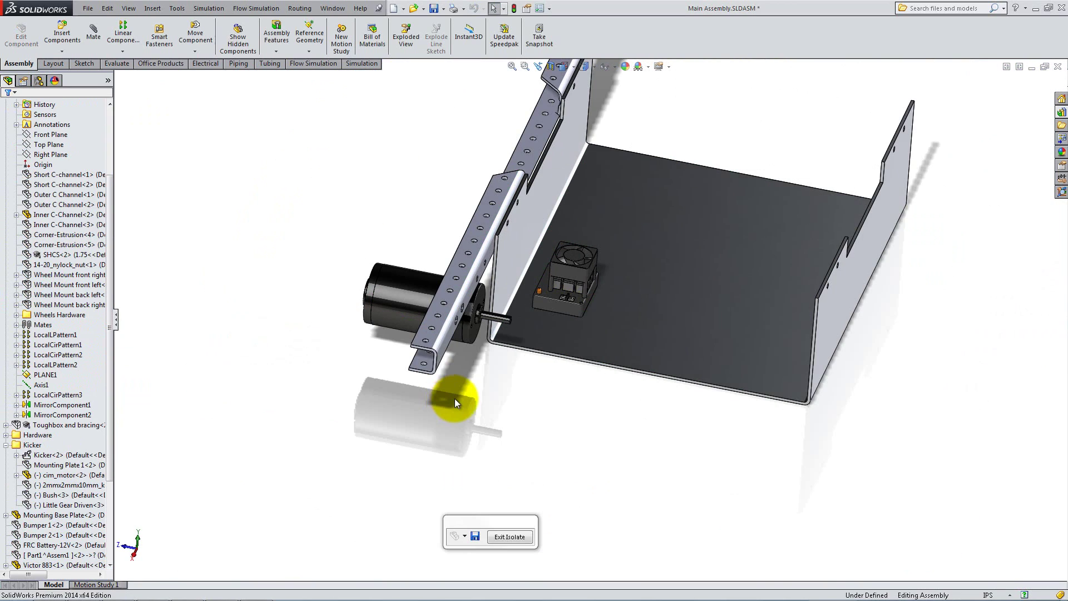
middle_click_drag(455, 398, 460, 369)
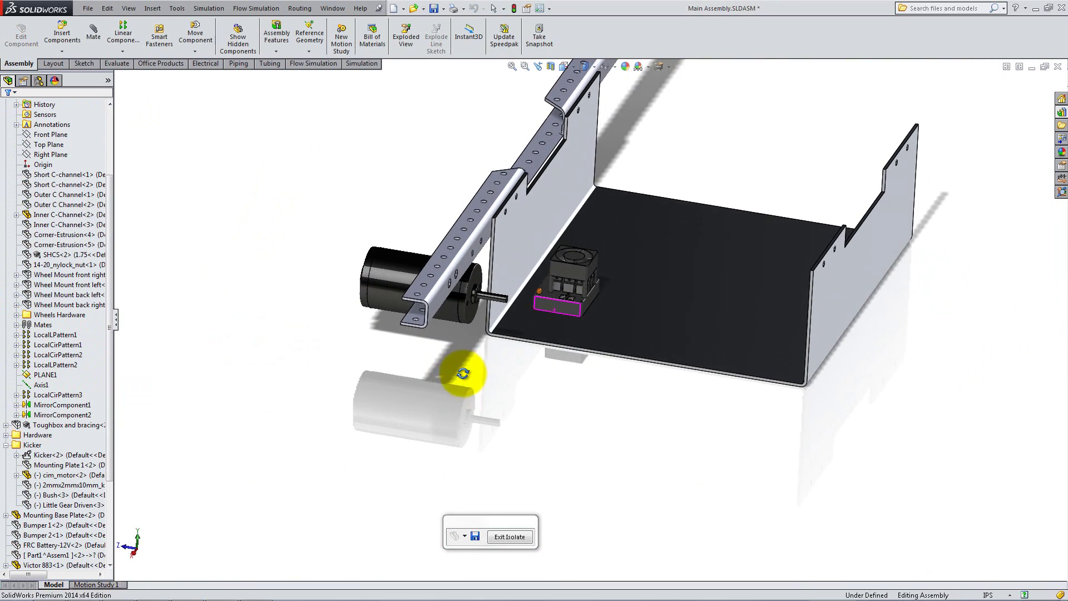
scroll(497, 338, "down", 5)
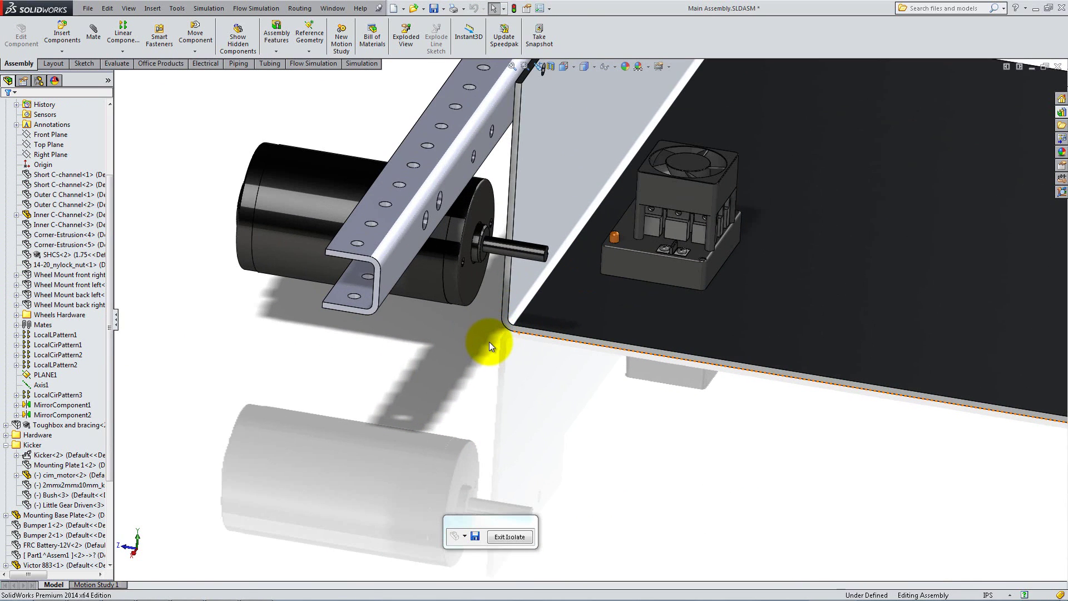
Check that the SolidWorks Routing add-in is active and review the general routing settings in the system options.
left_click(177, 8)
left_click(225, 552)
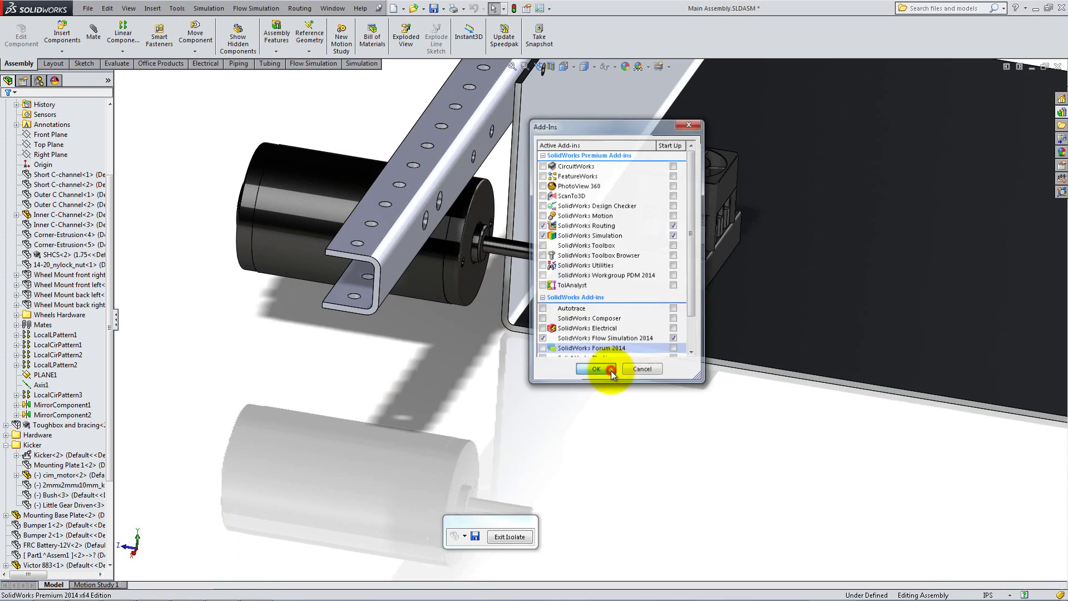
left_click(596, 370)
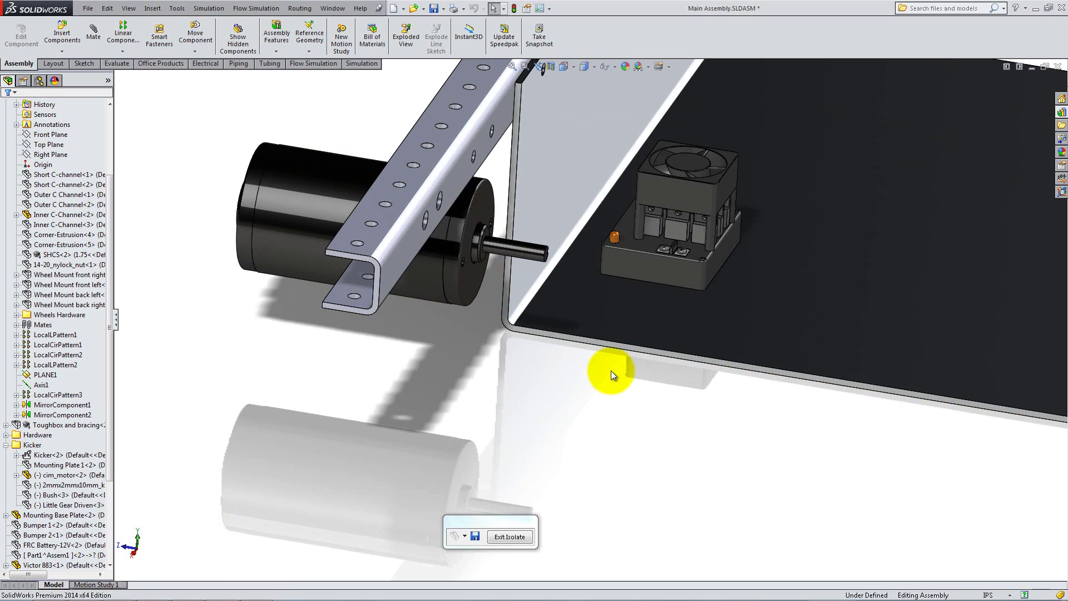
left_click(538, 8)
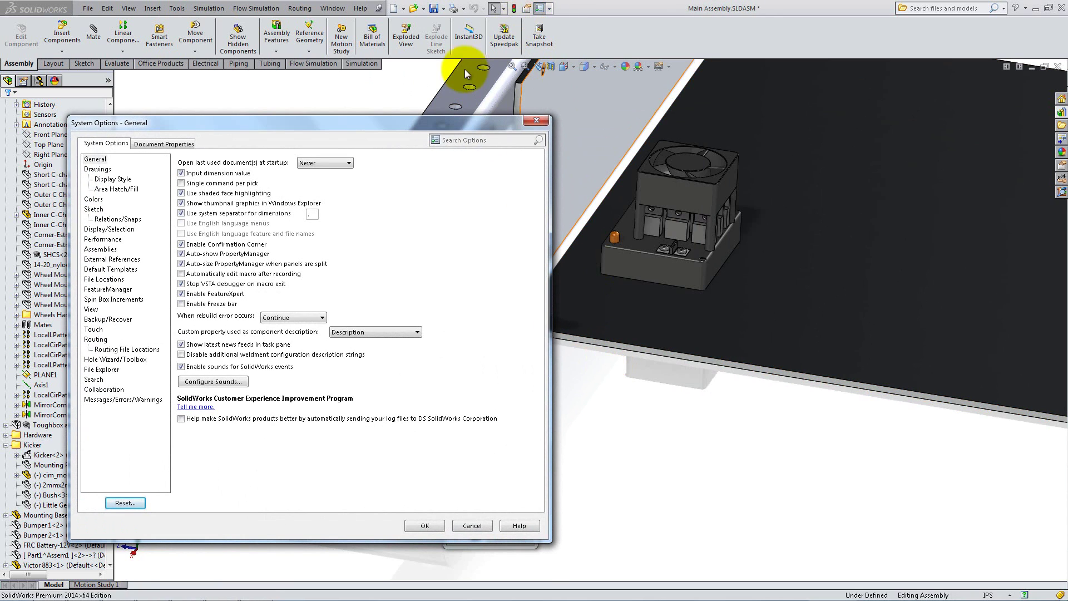
left_click(89, 340)
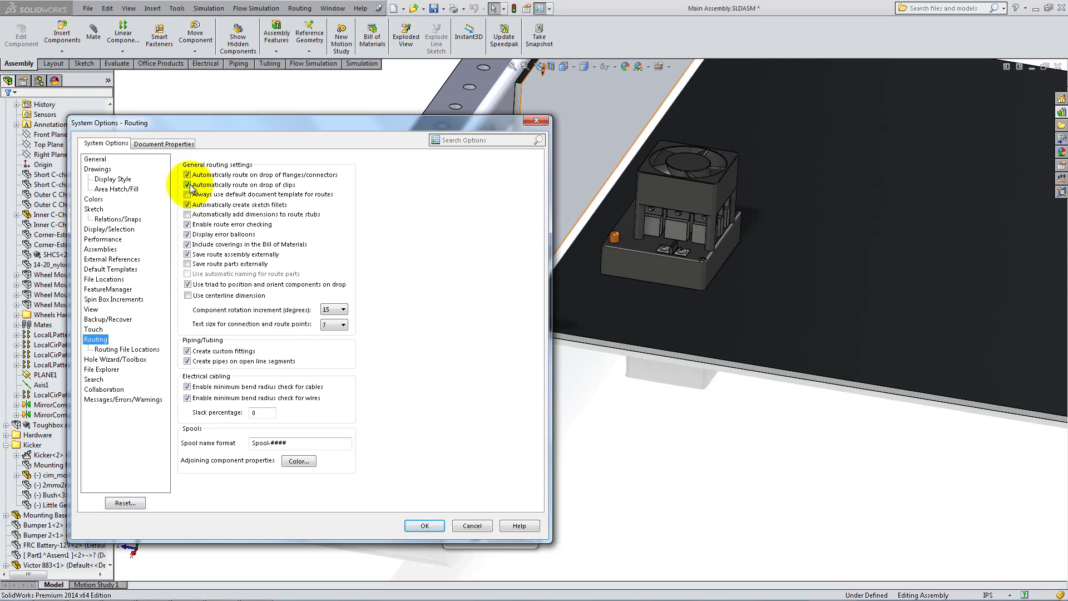
left_click(407, 523)
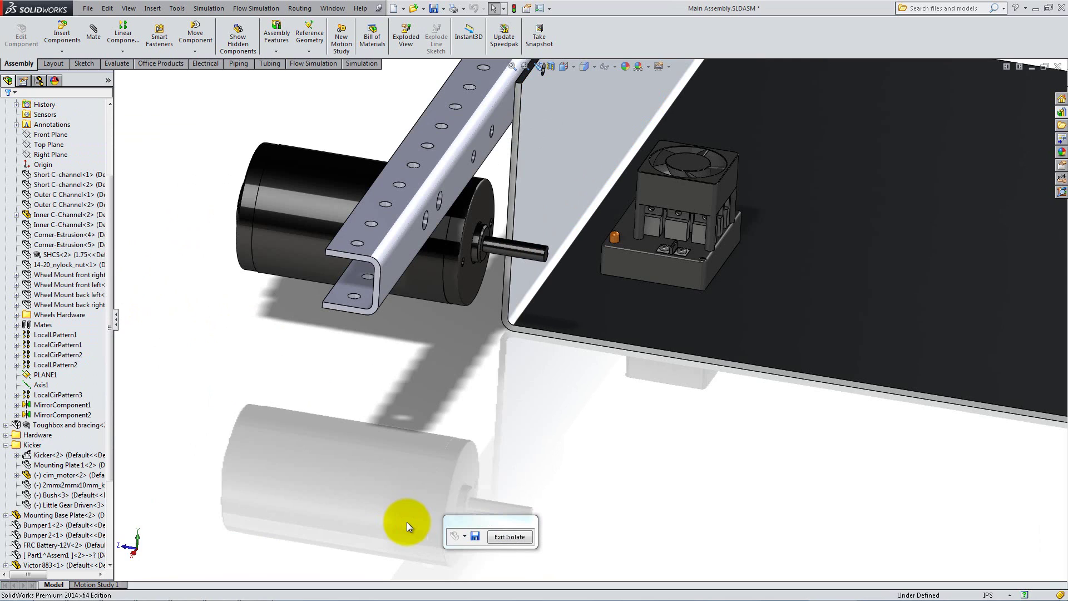
Place a wire tie clip from the Design Library's electrical routing folder on the plate's inner side flange, using the 8mm Dia configuration.
left_click(1061, 113)
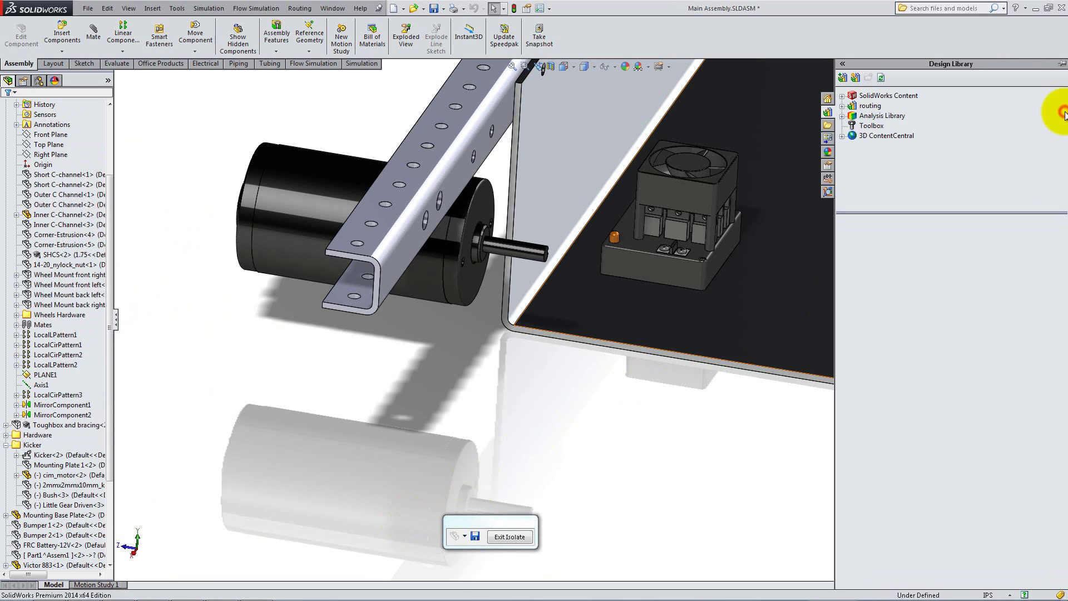
left_click(842, 106)
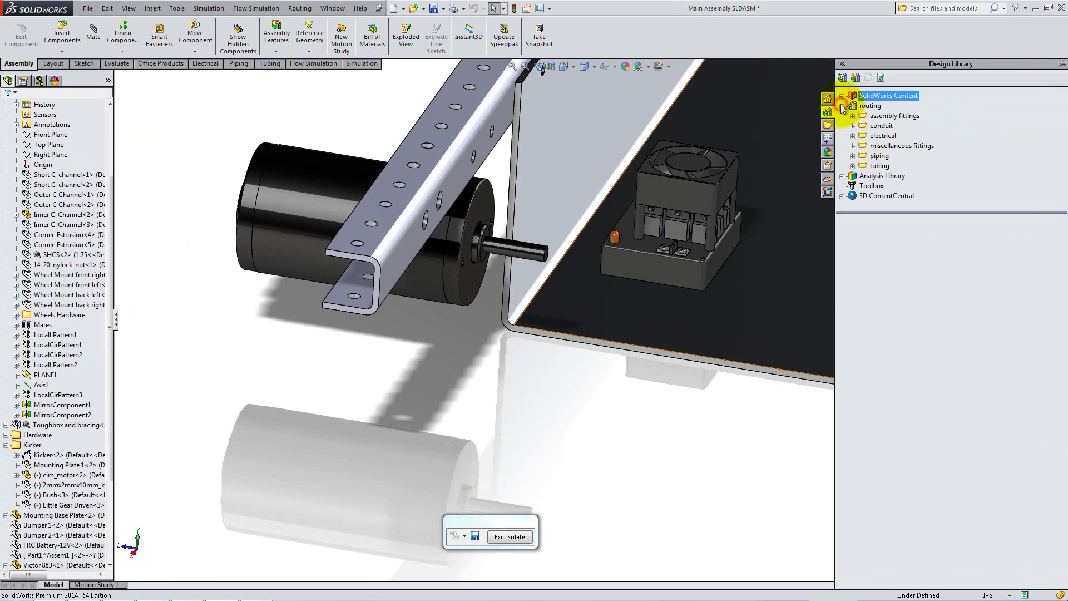
left_click(871, 137)
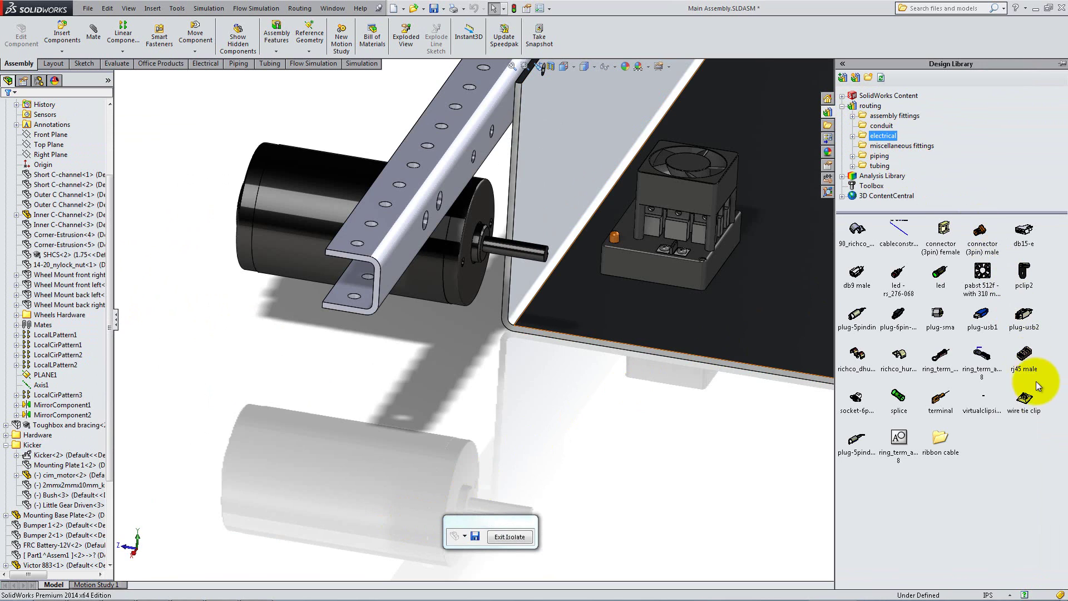
left_click_drag(1024, 399, 554, 197)
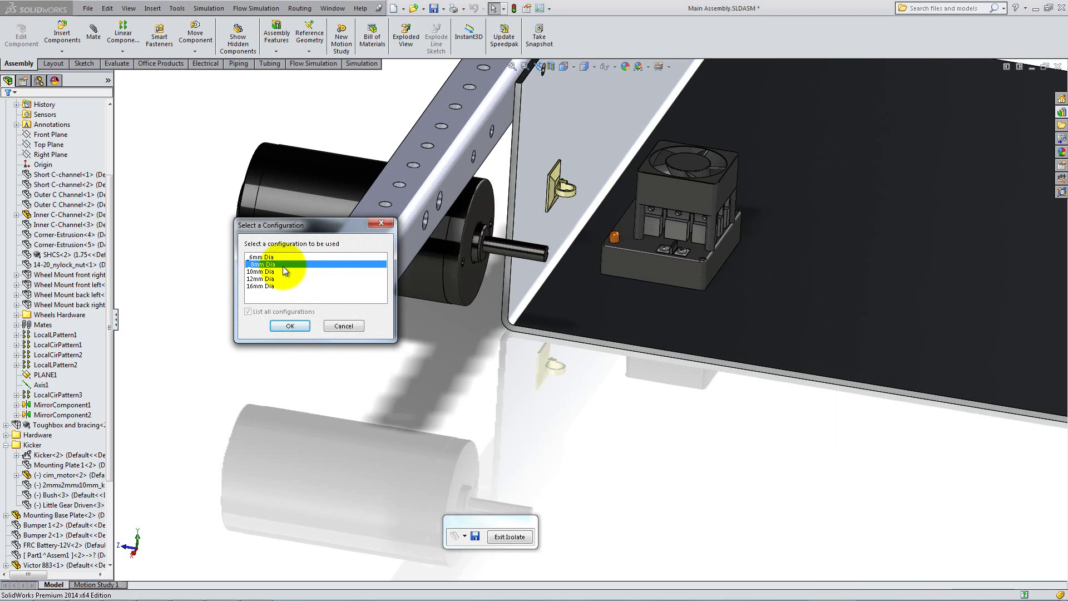
left_click(279, 326)
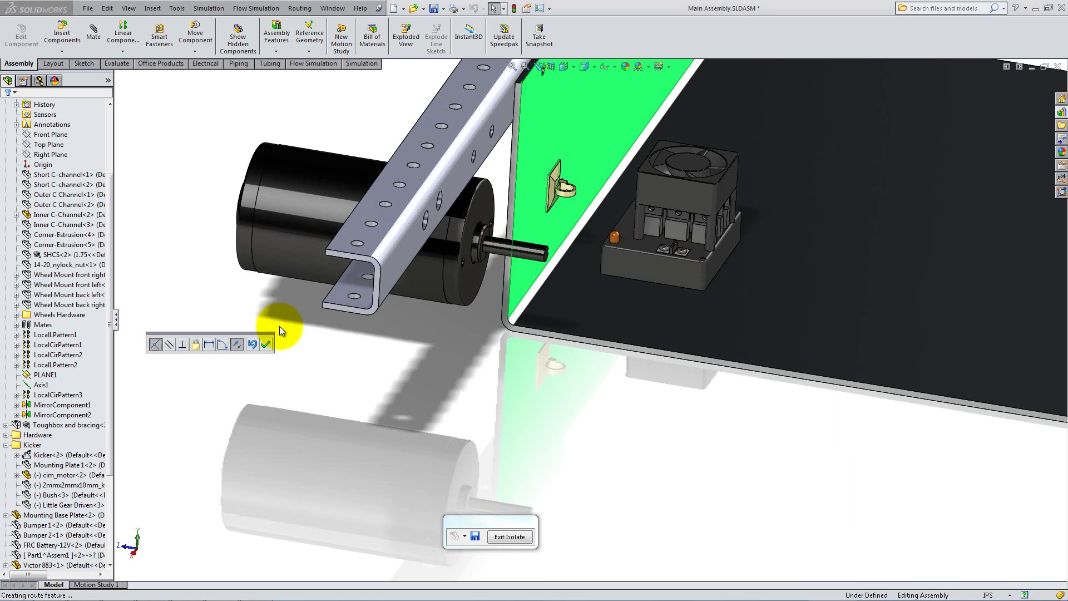
left_click(265, 344)
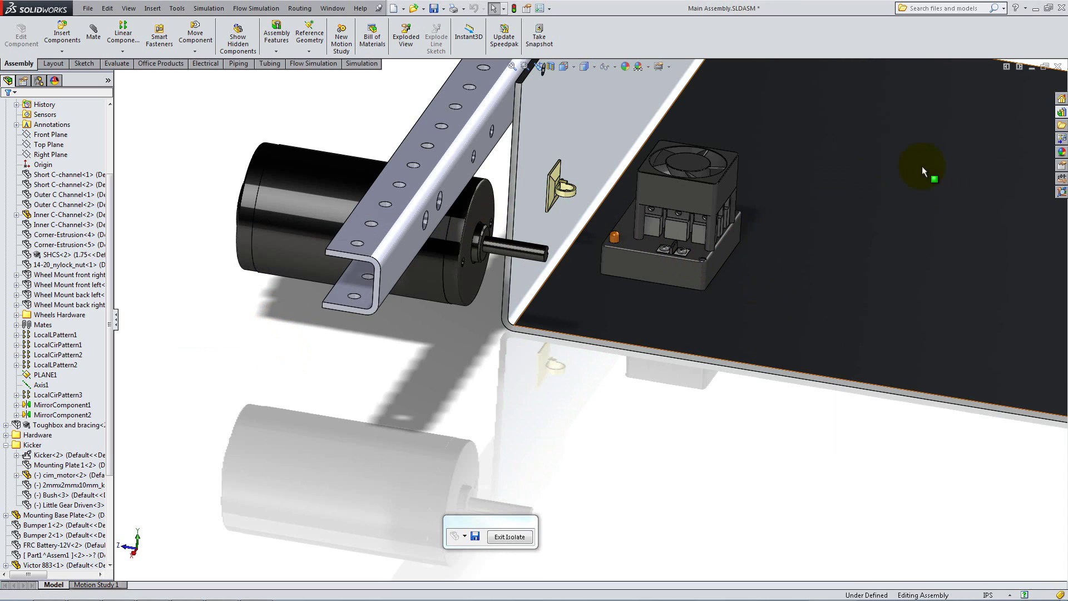
Place a second wire tie clip on the base plate's floor, just in front of the Victor 883.
left_click(1060, 113)
left_click_drag(923, 370, 601, 297)
left_click(290, 326)
left_click(290, 342)
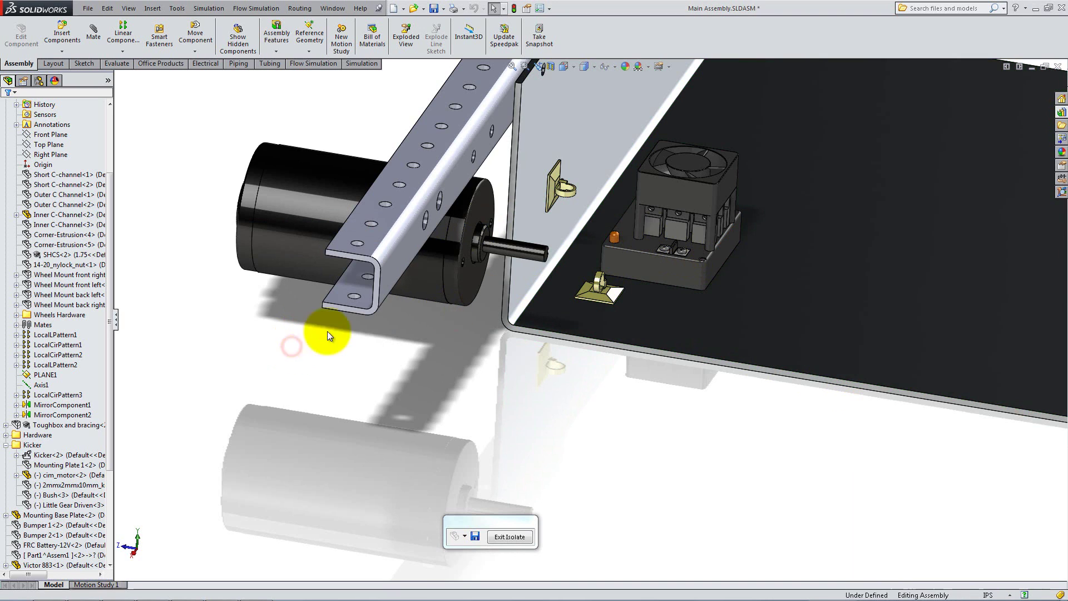
Place an 8mm Dia wire tie clip on the inner C-channel's top face, behind the motor.
left_click(1060, 113)
left_click_drag(1003, 374, 475, 86)
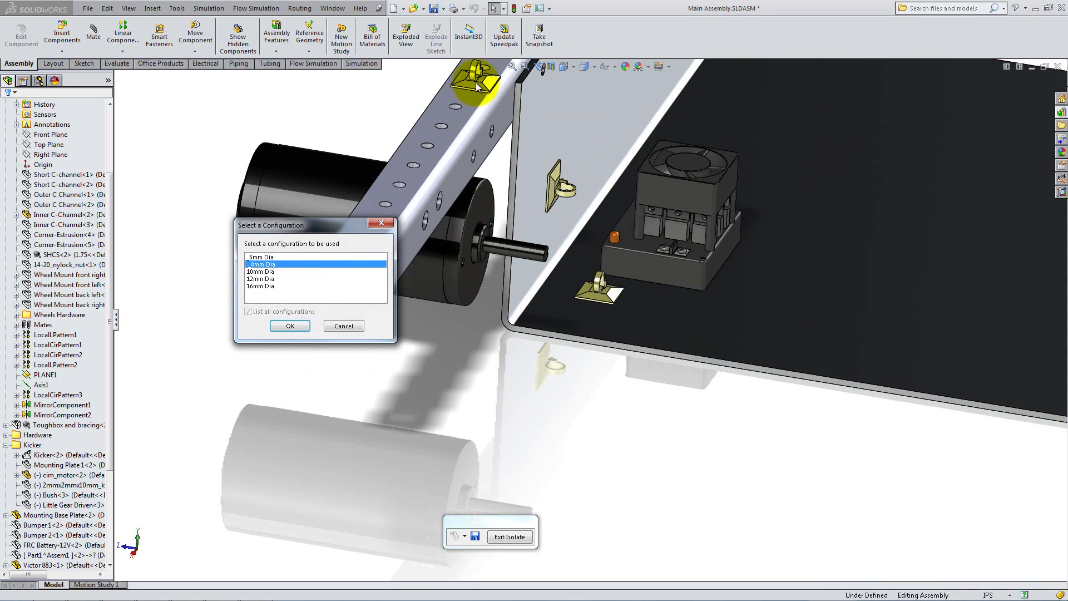
left_click(290, 326)
left_click(291, 349)
Place another wire tie clip on the inner C-channel's top face, above the motor and nearer the channel's open end.
left_click(1060, 113)
left_click_drag(1030, 245, 406, 175)
left_click(281, 326)
left_click(269, 341)
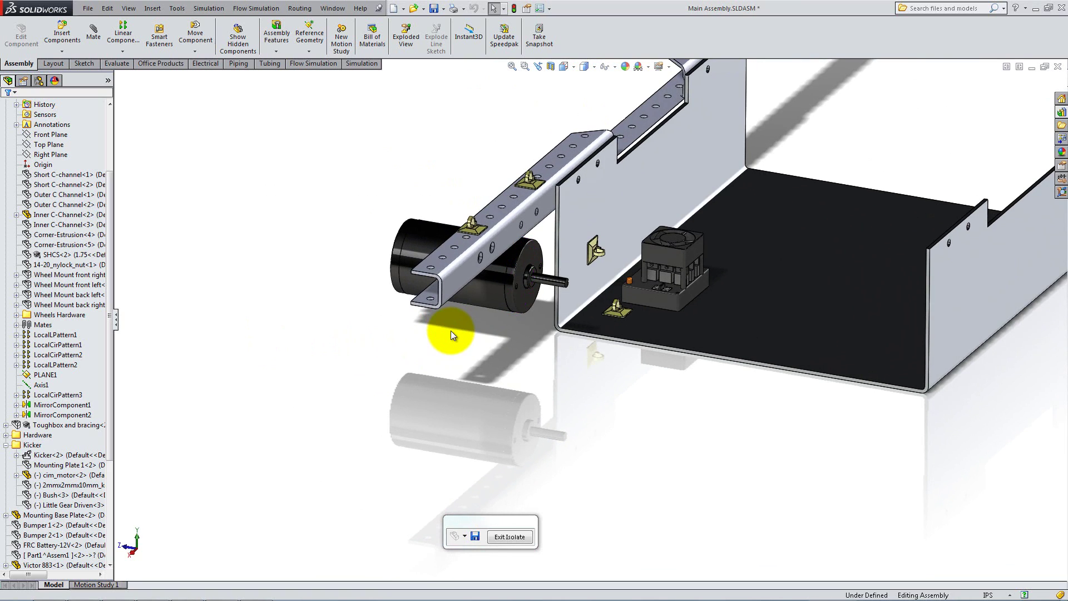
Rotate the wire tie clip on the C-channel's top face behind the motor so its loop turns across the channel.
left_click(194, 51)
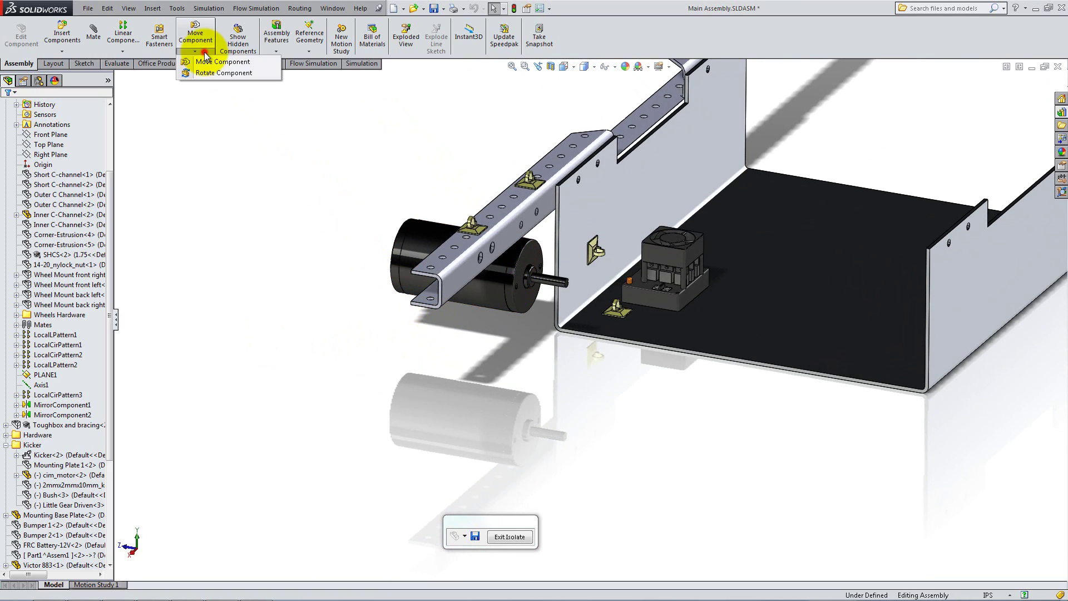
left_click(214, 72)
scroll(522, 194, "down", 5)
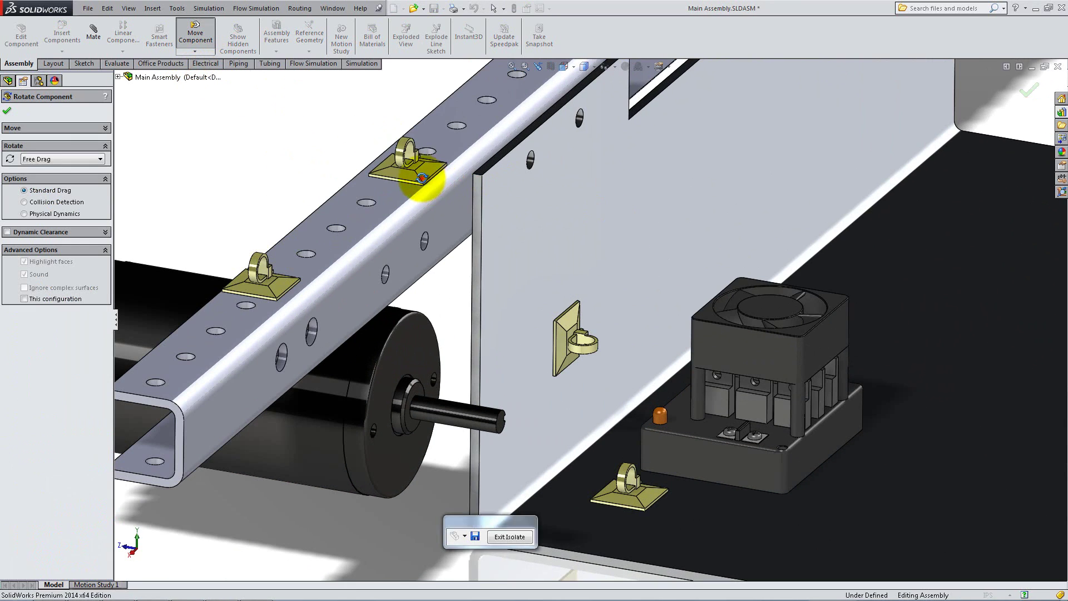
left_click_drag(424, 186, 542, 87)
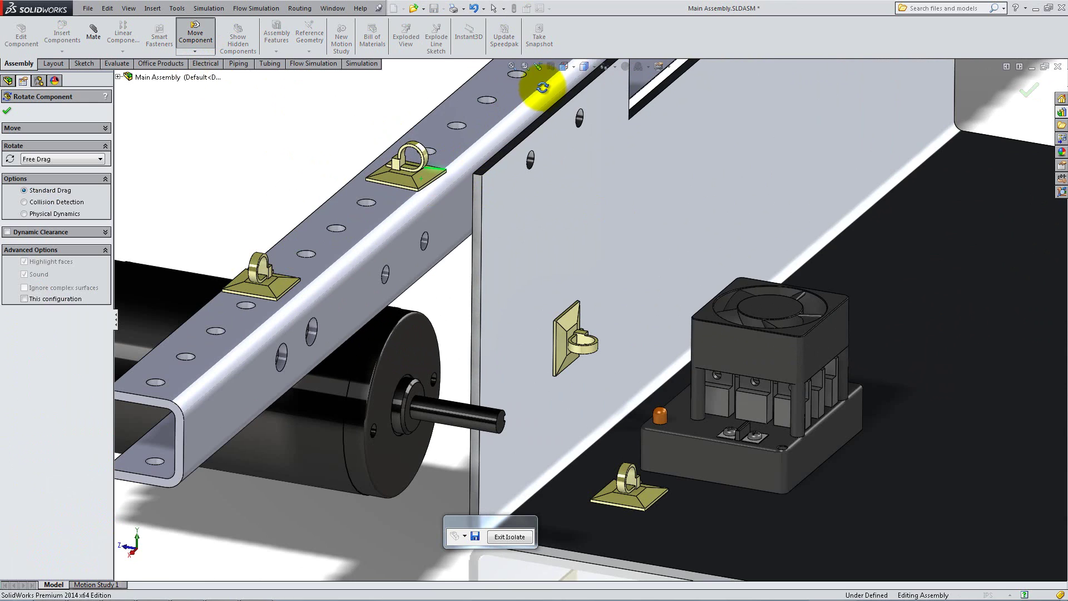
left_click(7, 110)
Rotate the wire tie clip on the base plate's floor slightly to orient it in front of the Victor 883.
left_click(195, 51)
left_click(214, 72)
left_click_drag(628, 498, 646, 507)
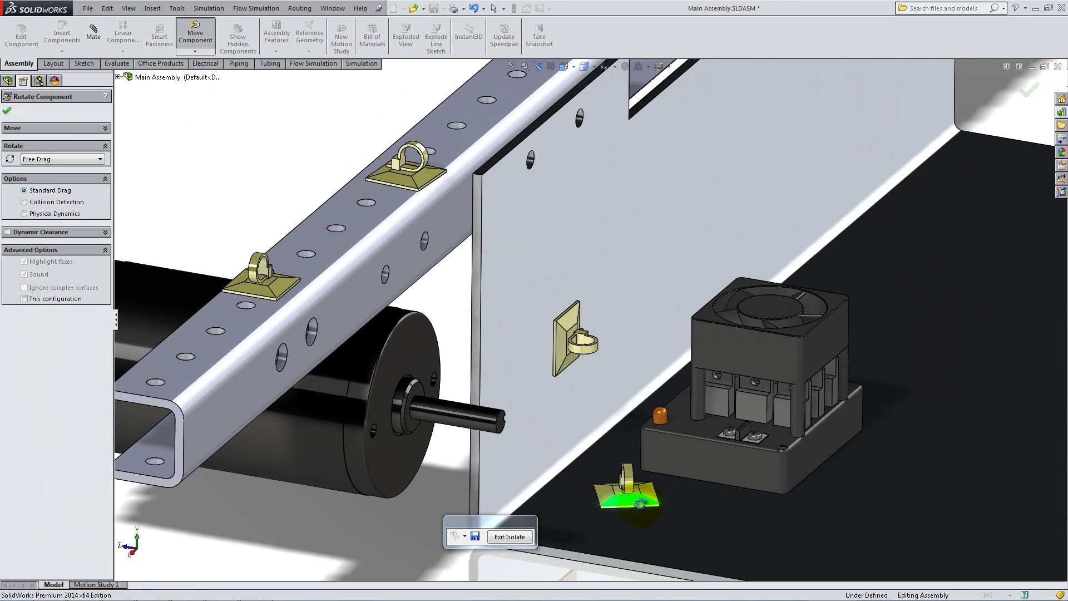
left_click(7, 110)
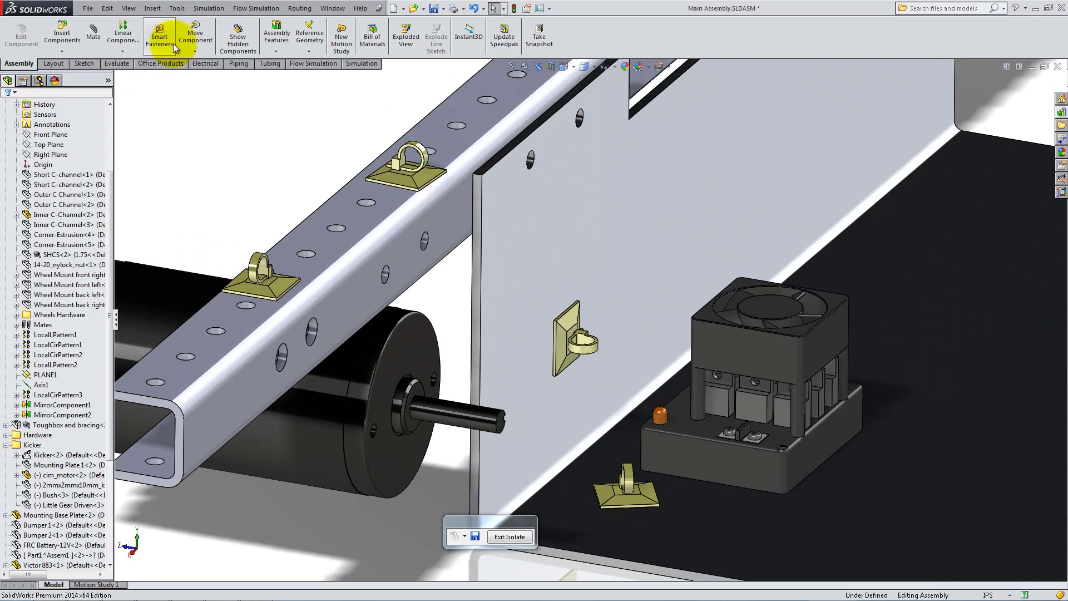
Move the rear C-channel clip and the floor clip slightly, and shift the side flange clip up toward the flange's open edge.
left_click(195, 34)
left_click_drag(405, 185, 389, 183)
left_click_drag(623, 475, 613, 466)
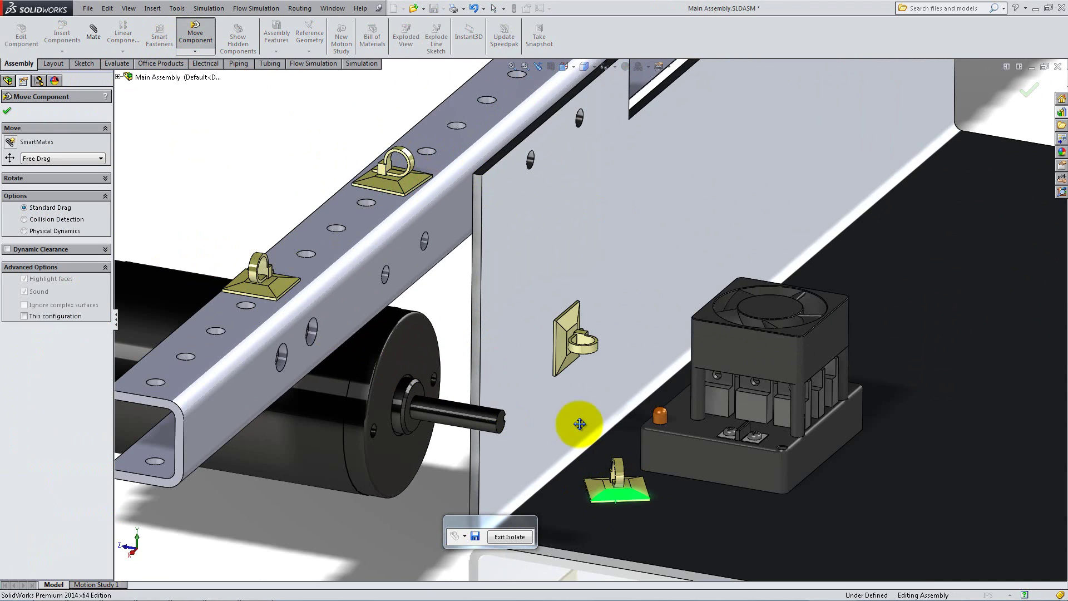
left_click_drag(562, 334, 532, 252)
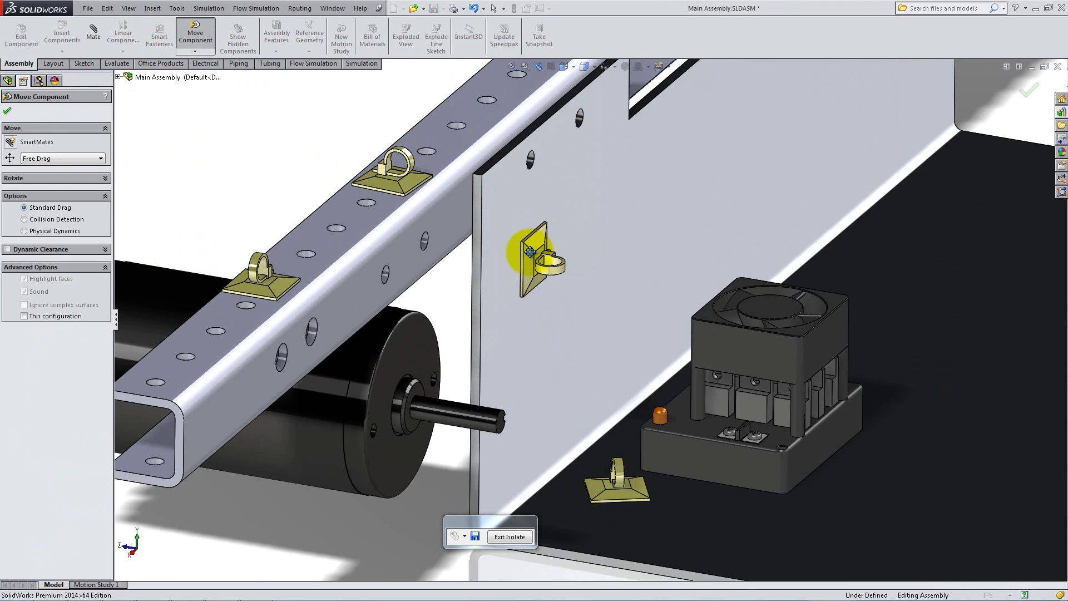
left_click(7, 111)
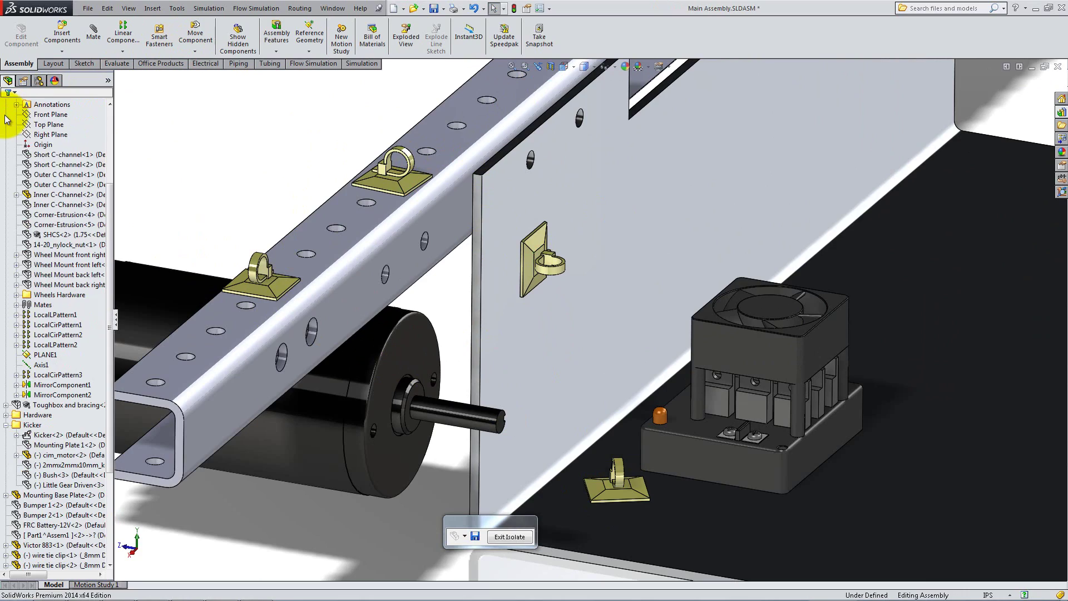
Place a ring terminal from the Design Library in one end-face hole of the kicker motor and accept the Harness route properties.
left_click(245, 361)
middle_click_drag(244, 362, 416, 420)
scroll(347, 383, "down", 5)
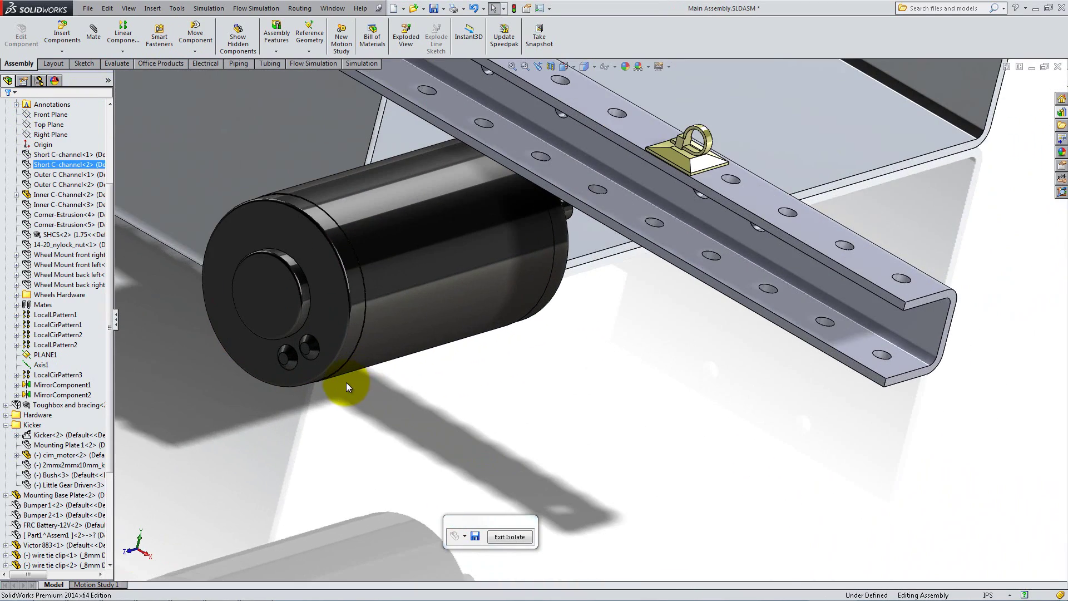
left_click(1060, 114)
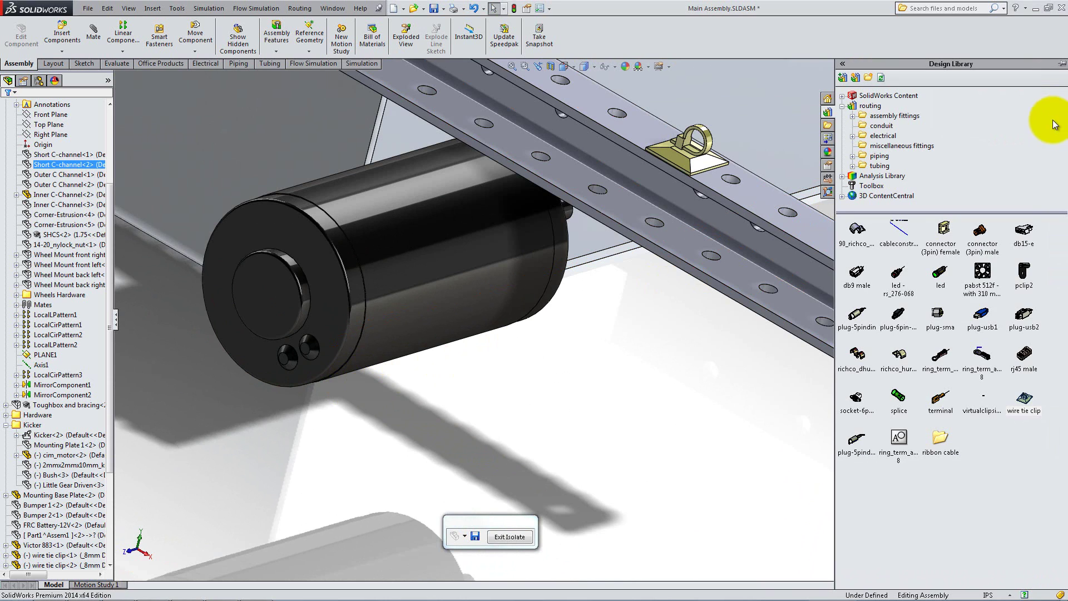
left_click_drag(982, 359, 308, 360)
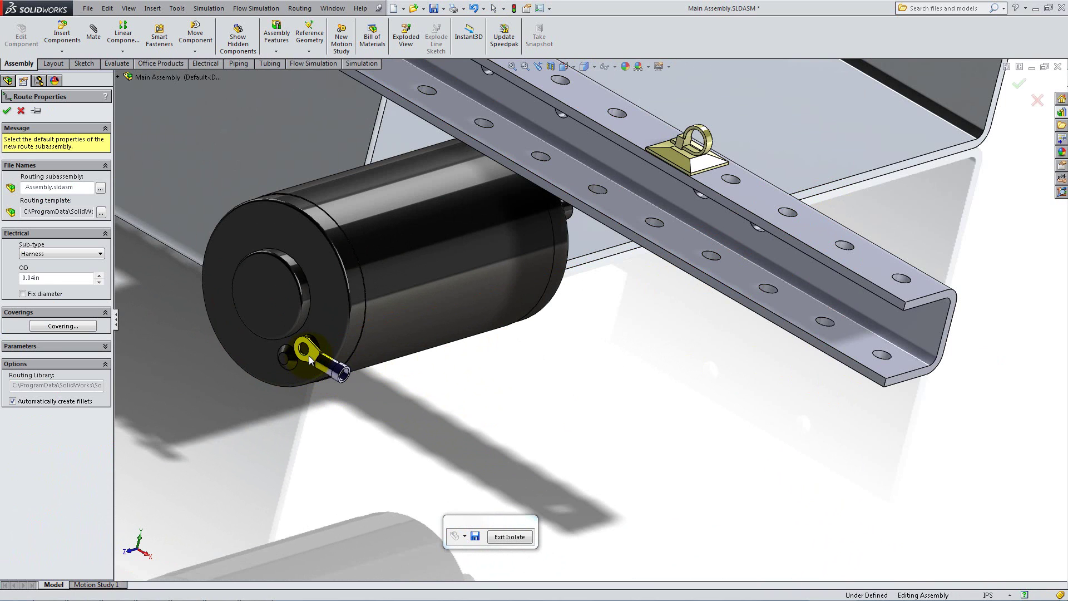
left_click(6, 110)
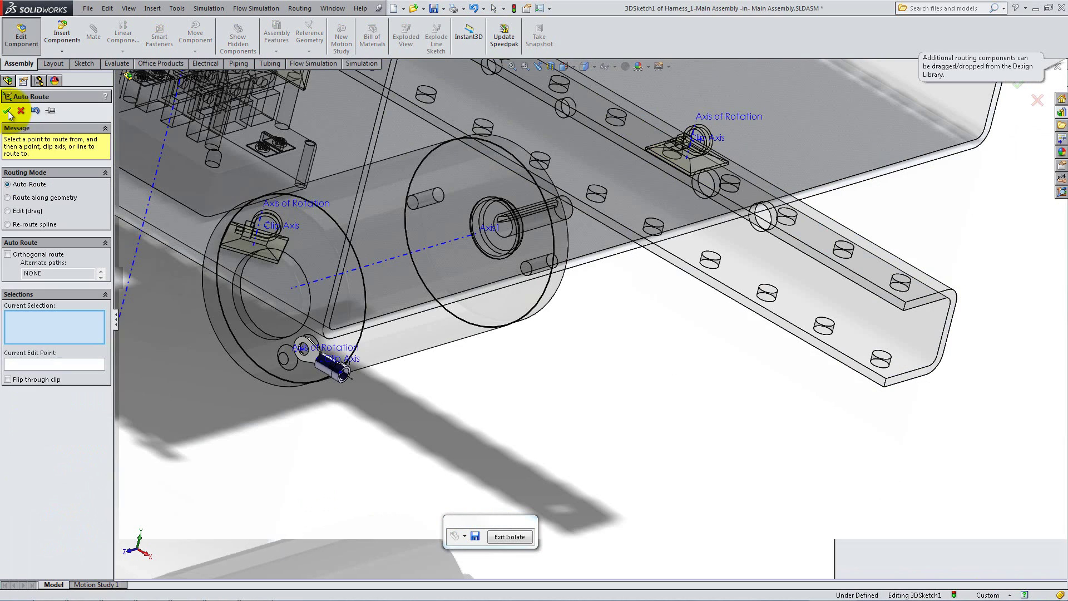
Place a second ring terminal in the other small hole on the kicker motor's end face.
left_click(118, 81)
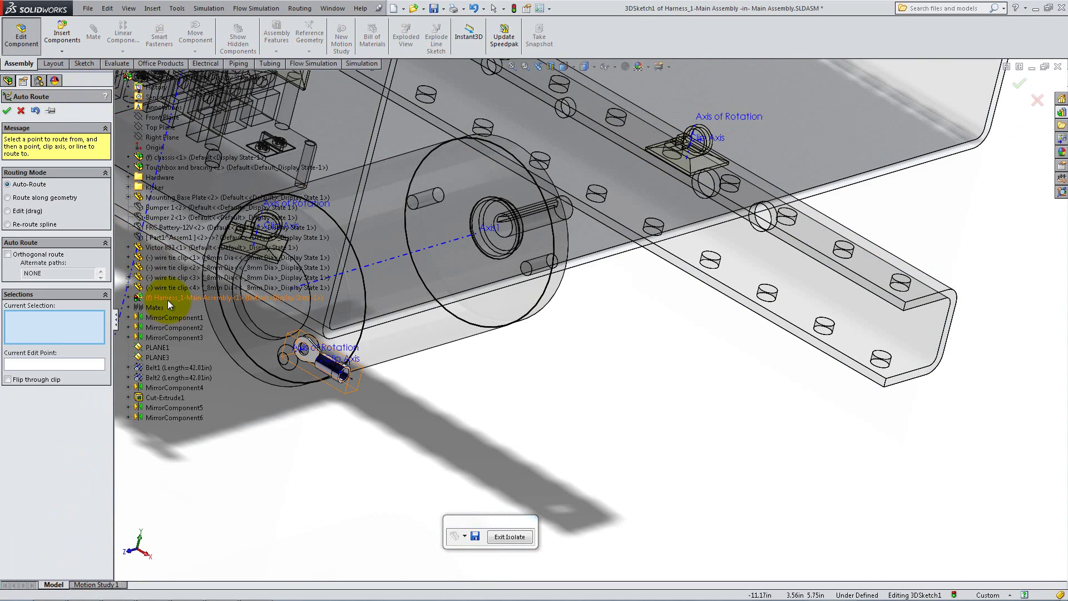
left_click(120, 80)
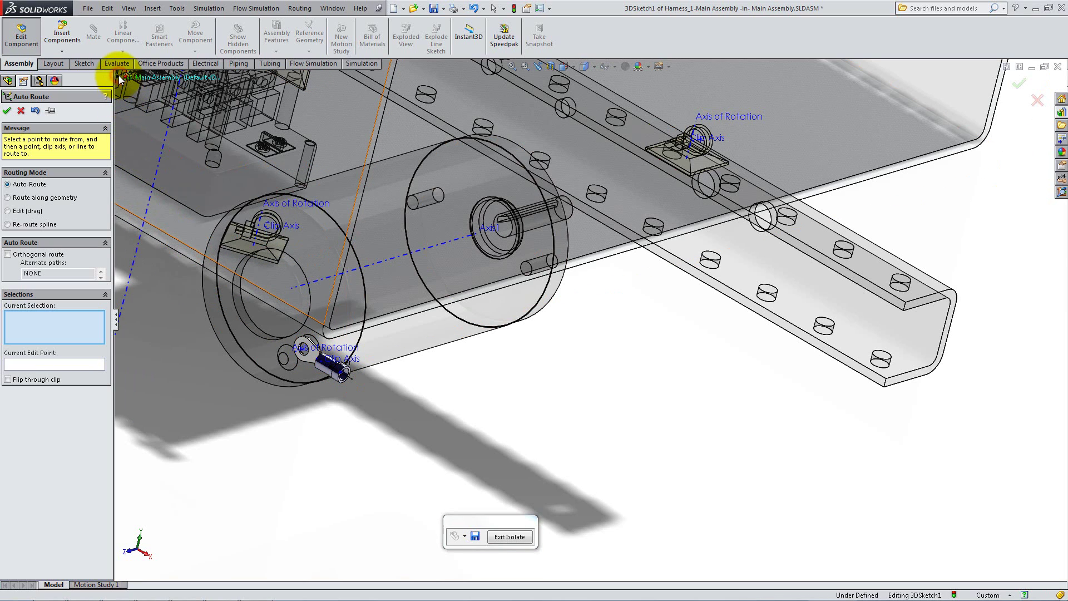
left_click(1061, 112)
left_click_drag(908, 365, 290, 378)
Place a ring terminal from the Design Library on each of the Victor 883's two front screw terminals.
middle_click_drag(401, 401, 806, 267)
scroll(805, 262, "down", 3)
left_click(1061, 112)
left_click_drag(1049, 353, 663, 281)
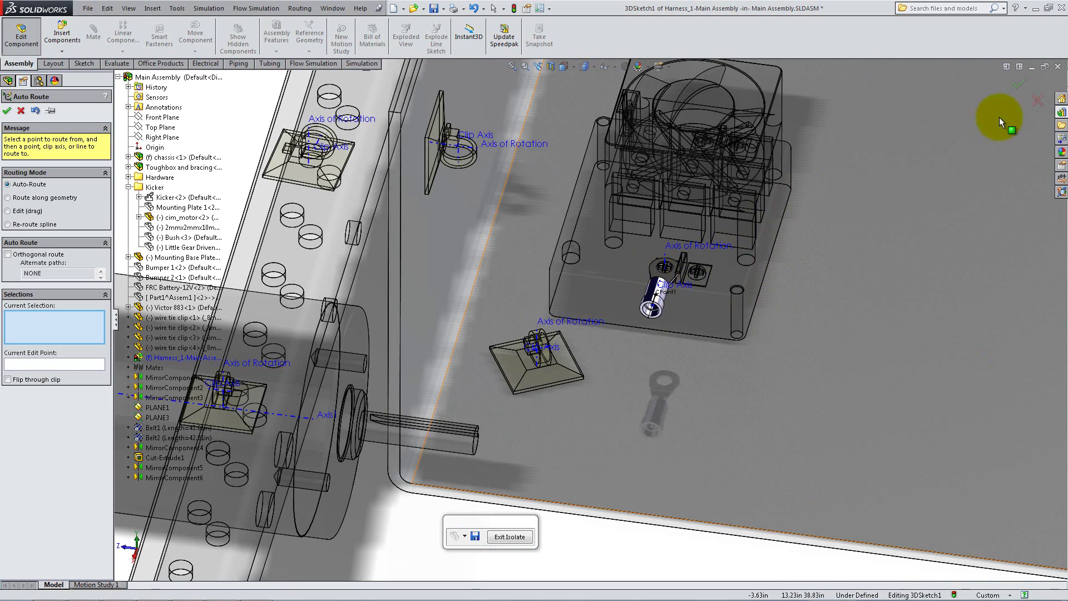
left_click(1061, 112)
left_click_drag(982, 354, 694, 285)
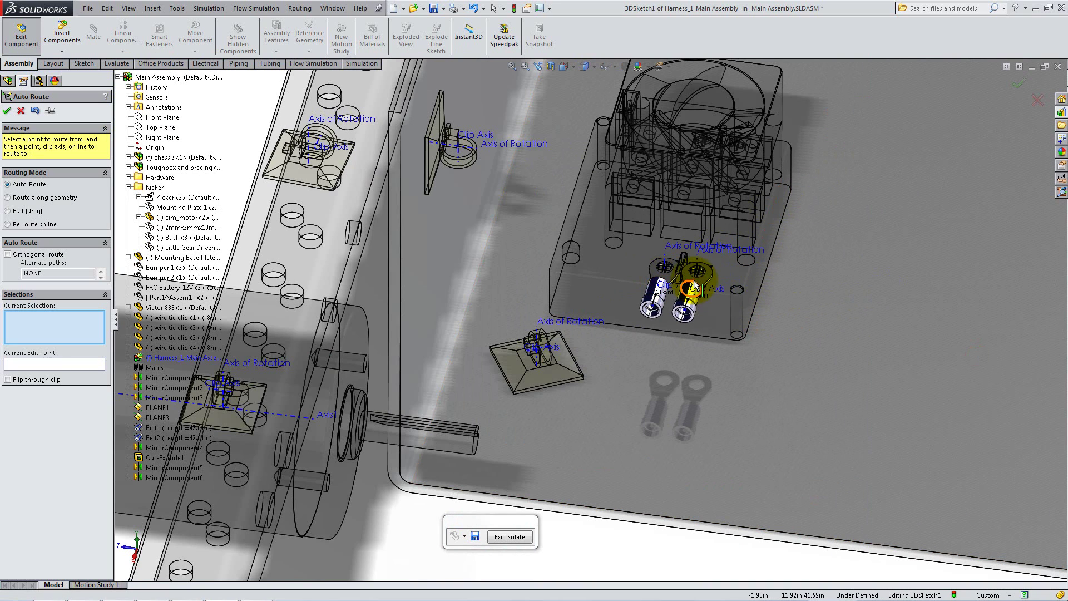
Auto-route a wire between one Victor 883 ring terminal and one kicker motor ring terminal, and exit the 3D sketch.
left_click(652, 309)
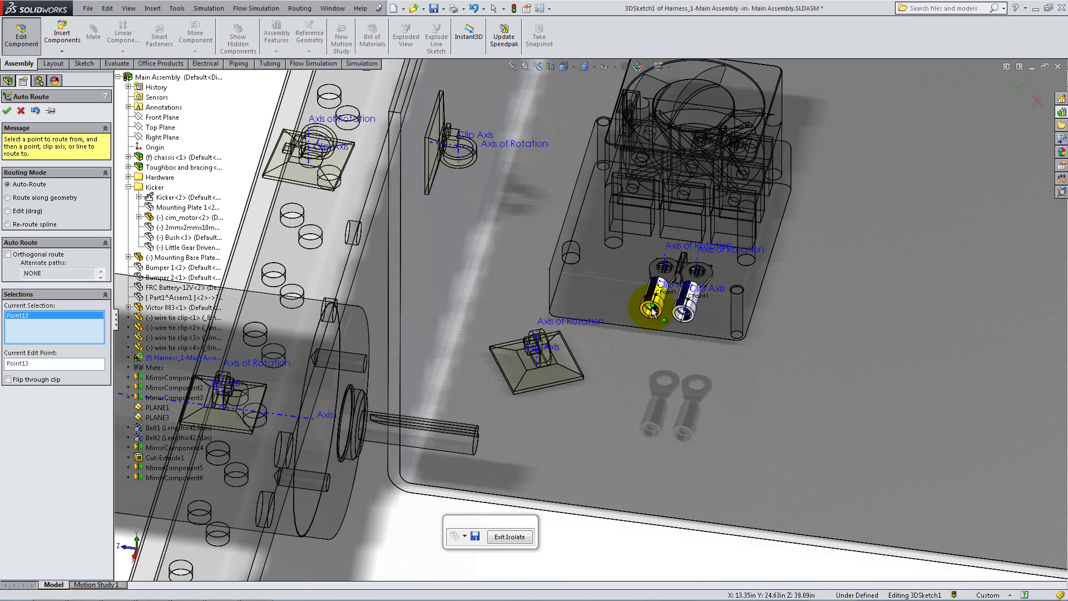
scroll(653, 310, "up", 5)
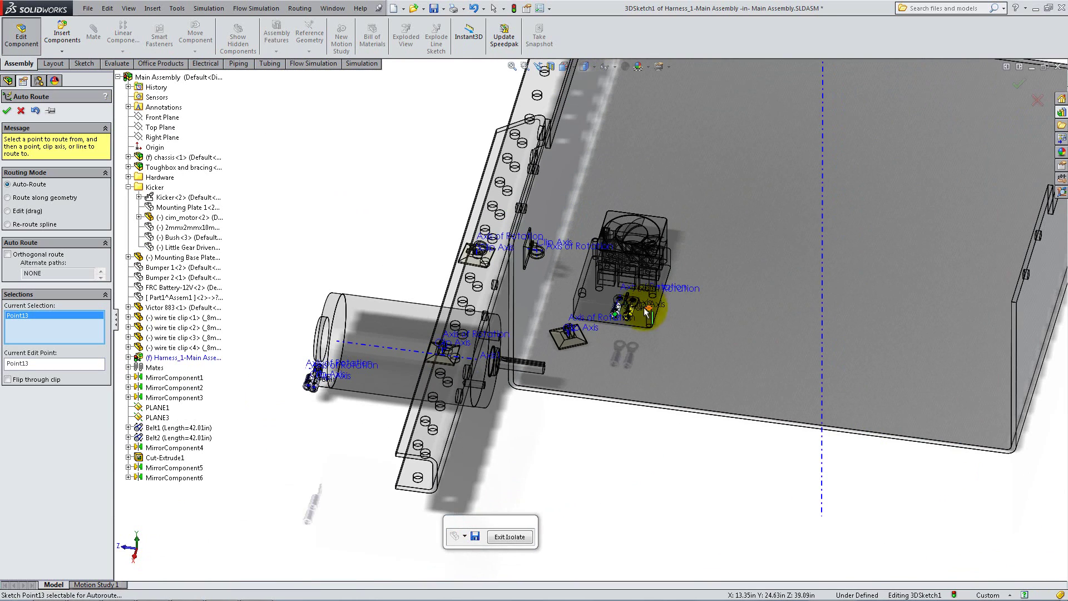
scroll(312, 382, "down", 5)
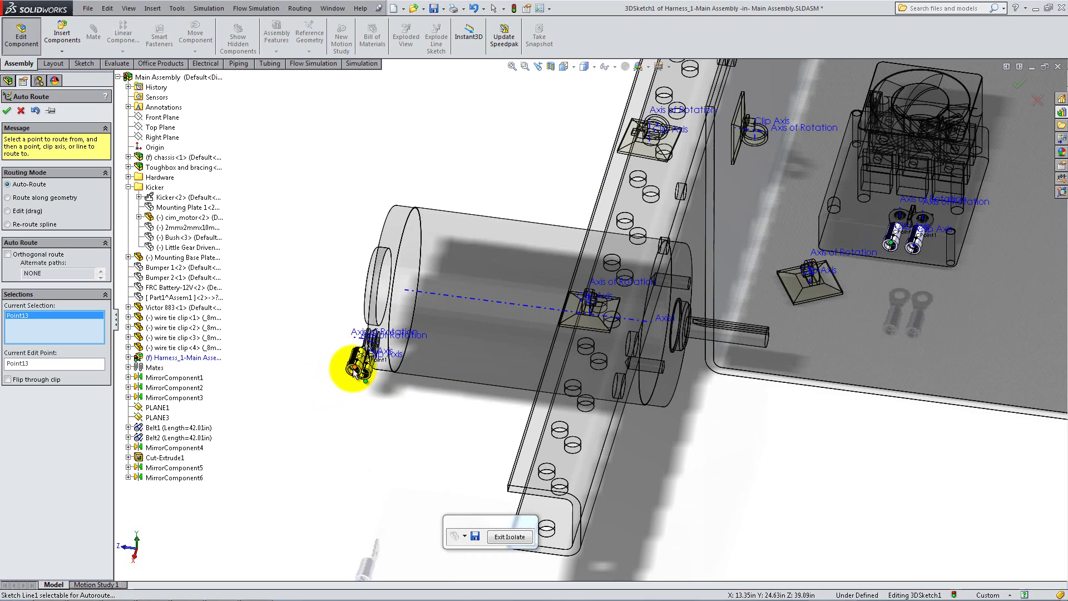
left_click(354, 372)
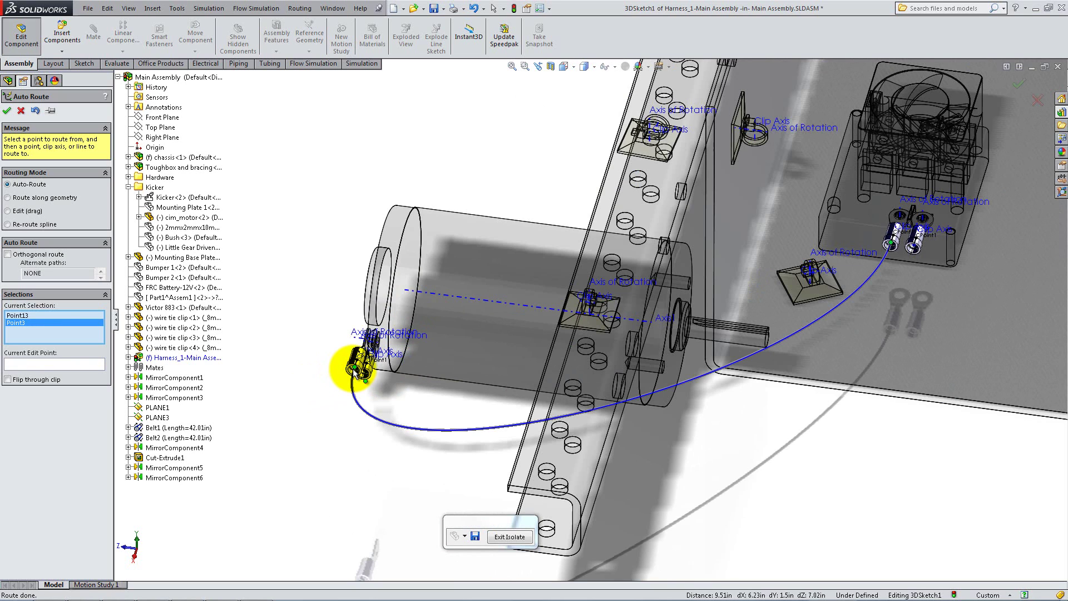
left_click(85, 60)
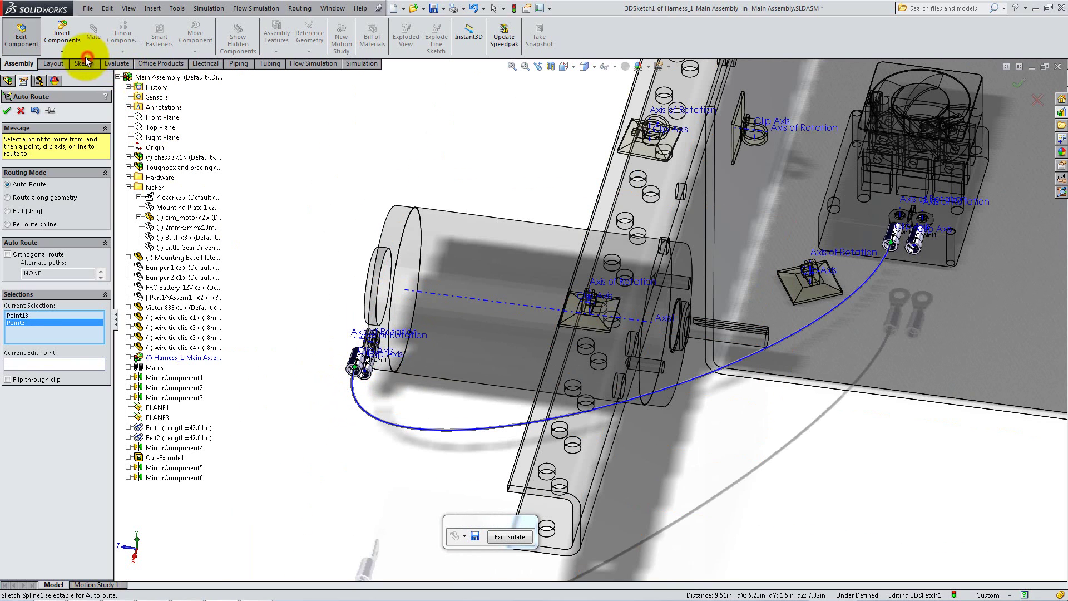
left_click(14, 51)
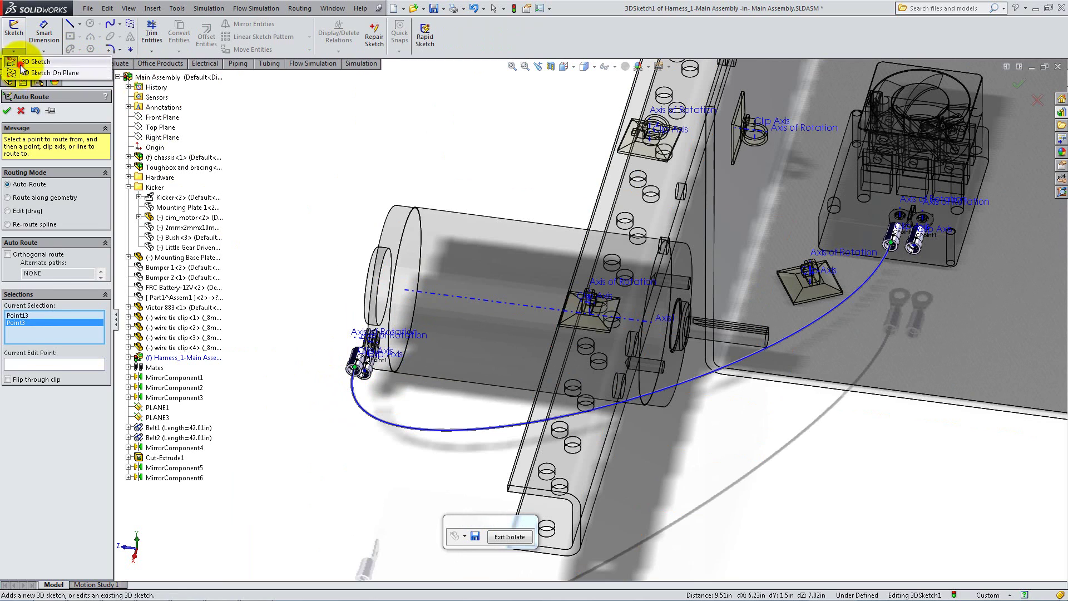
left_click(20, 63)
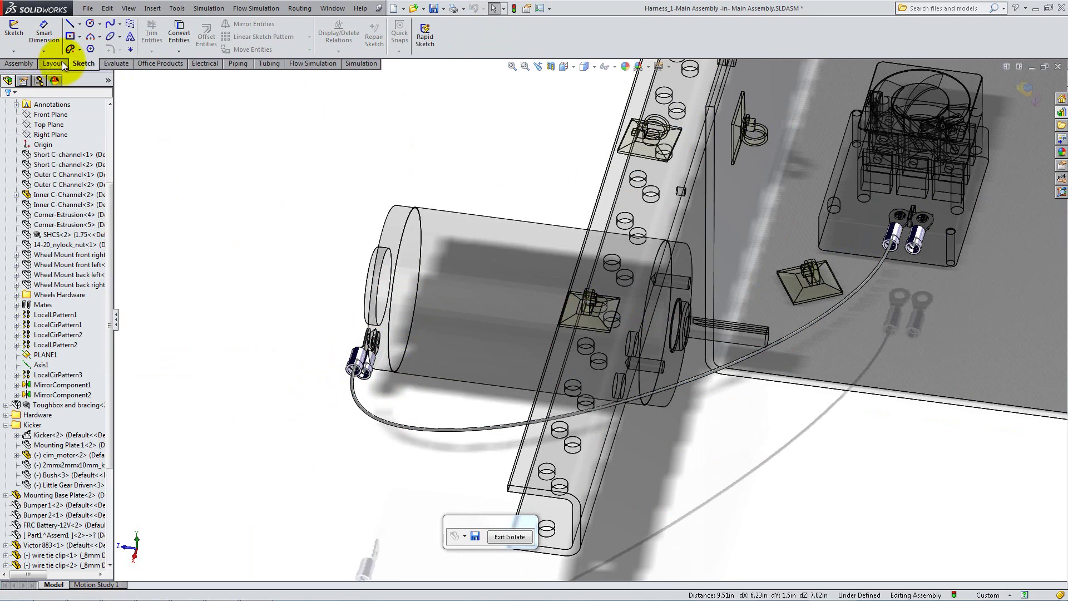
Start Route Through Clip and route the wire spline through the clip on the base plate's floor.
left_click(202, 62)
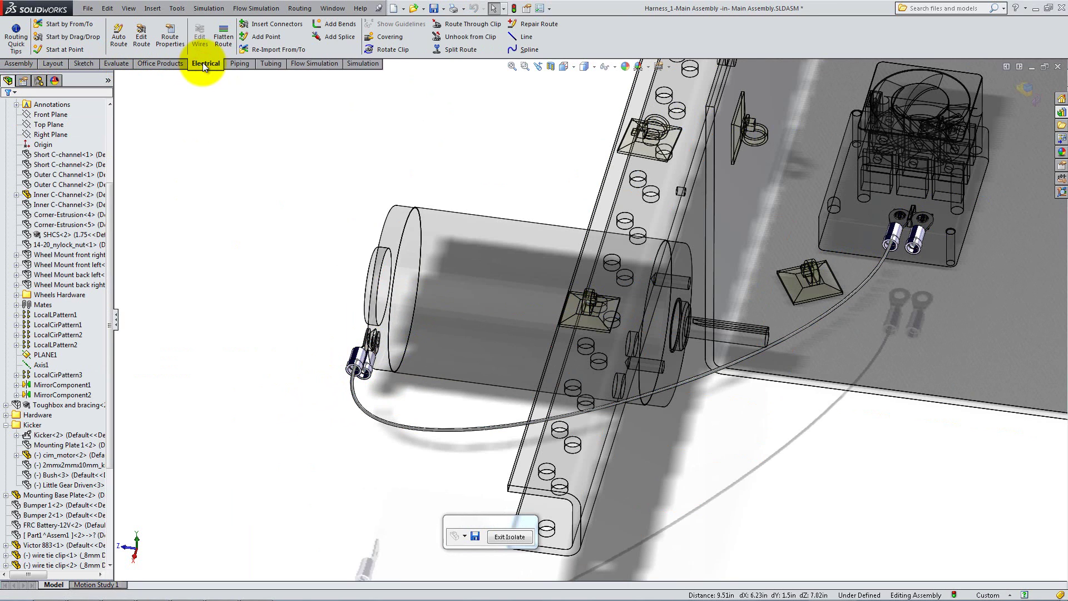
left_click(438, 24)
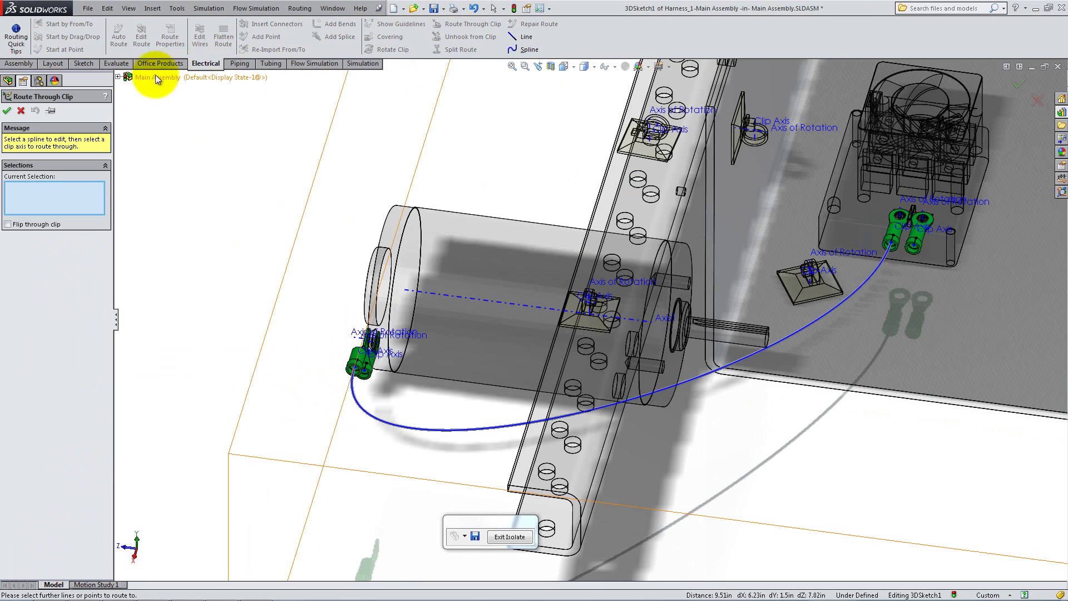
scroll(828, 273, "down", 2)
scroll(827, 272, "down", 3)
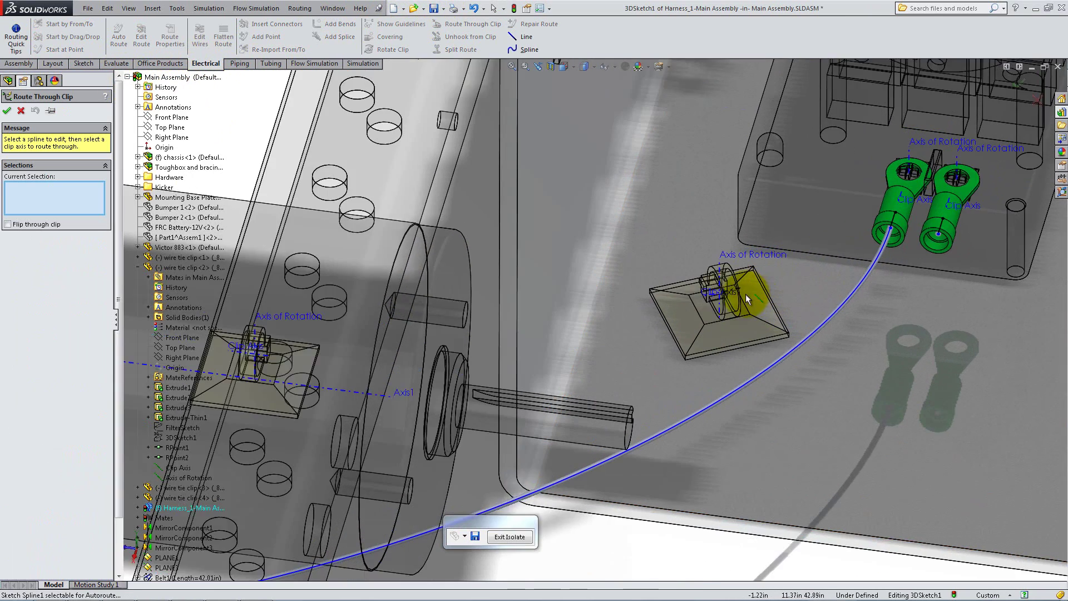
left_click(785, 369)
left_click(717, 294)
Continue routing the wire through the side flange clip and the two C-channel clips toward the motor.
scroll(718, 295, "up", 4)
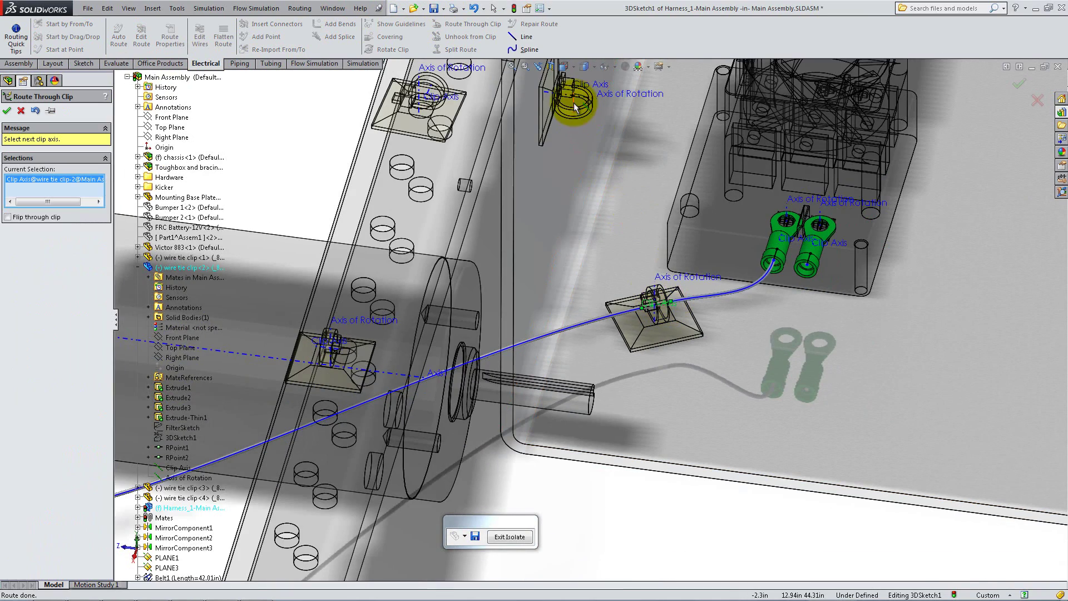
left_click(575, 108)
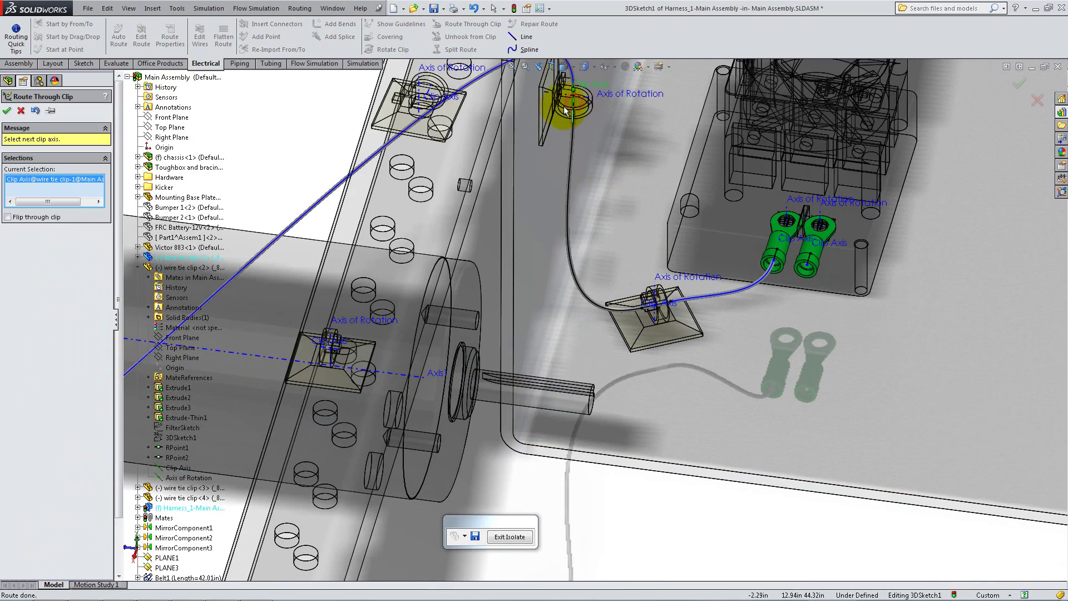
scroll(441, 131, "down", 3)
left_click(481, 162)
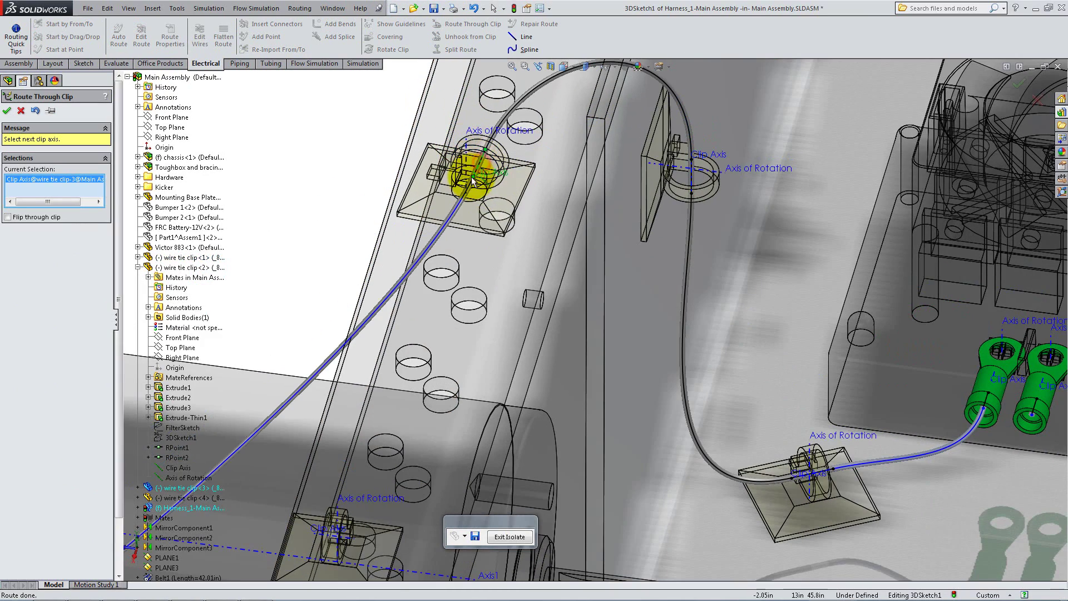
left_click(346, 542)
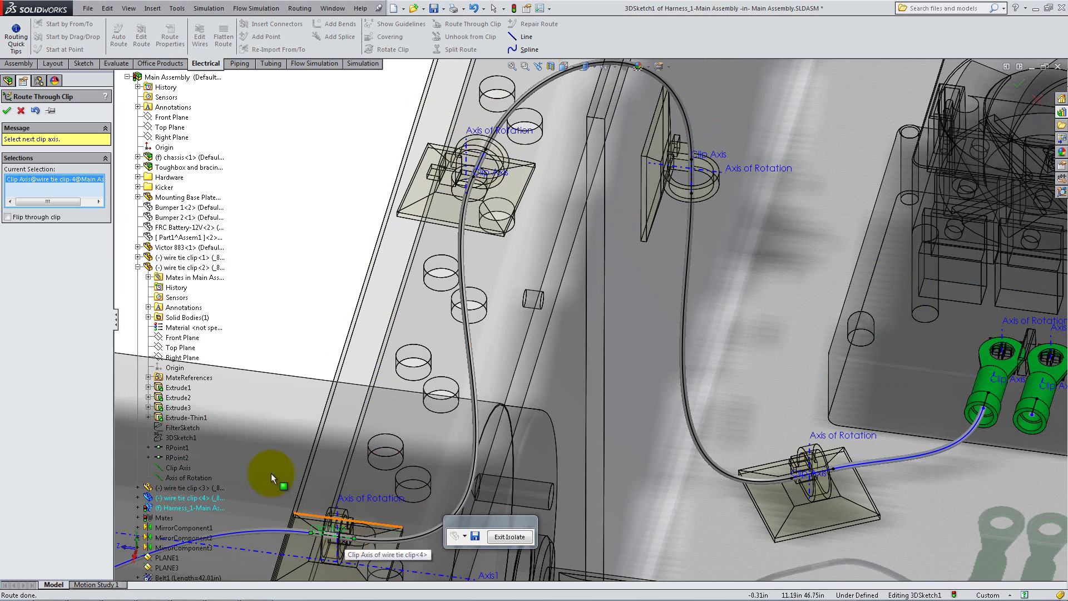
left_click(8, 111)
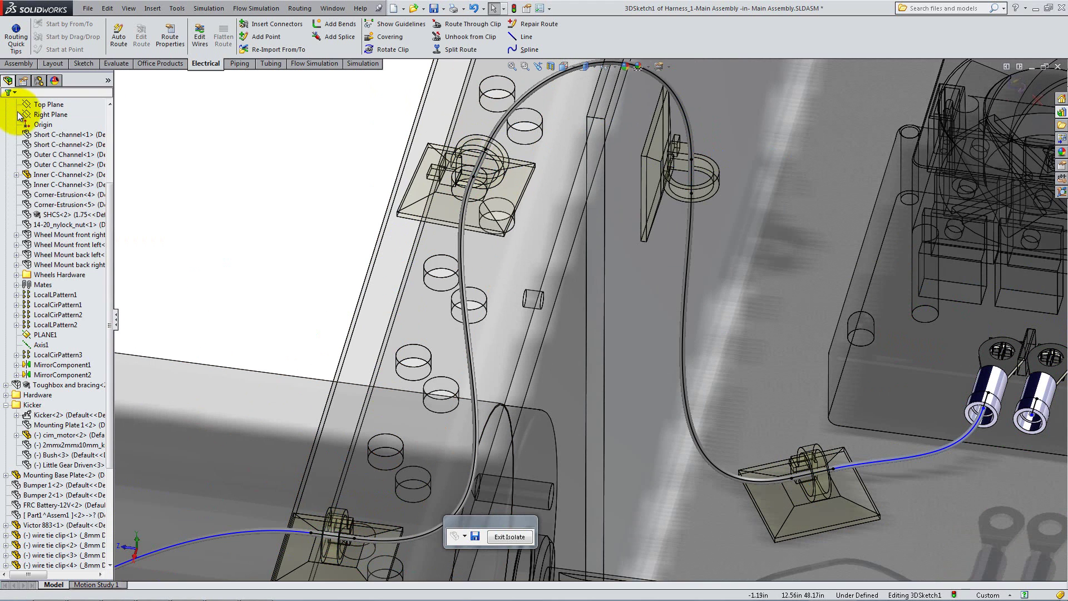
Auto-route a branch from the wire's point at the floor clip to the second Victor 883 ring terminal.
left_click(119, 37)
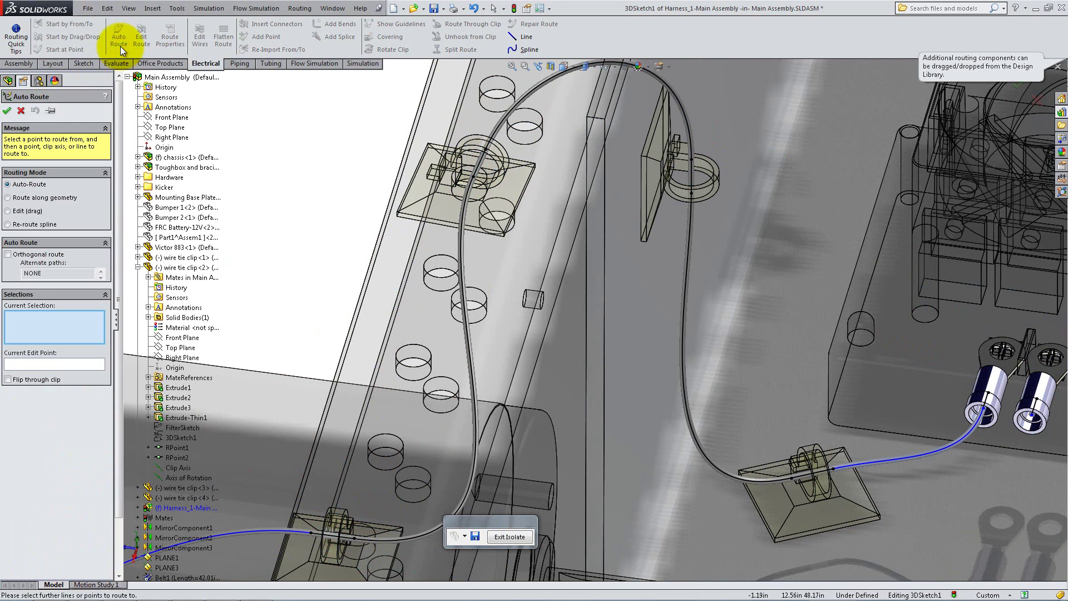
left_click(831, 469)
left_click(1032, 418)
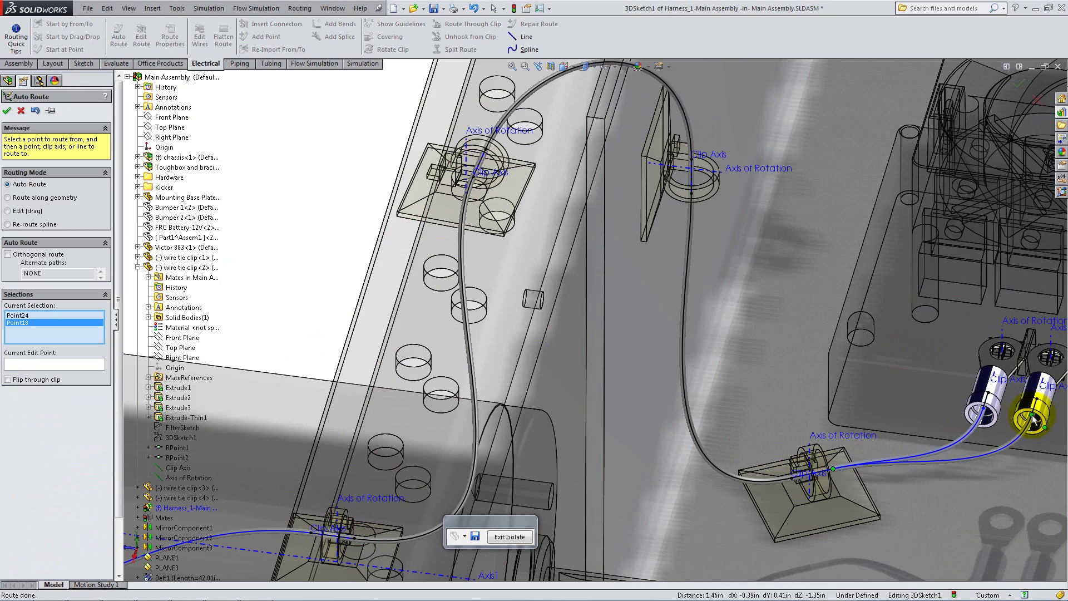
left_click(7, 110)
Auto-route a branch from the second kicker motor ring terminal to the wire's point at the nearest C-channel clip, and finish editing the harness.
left_click(118, 36)
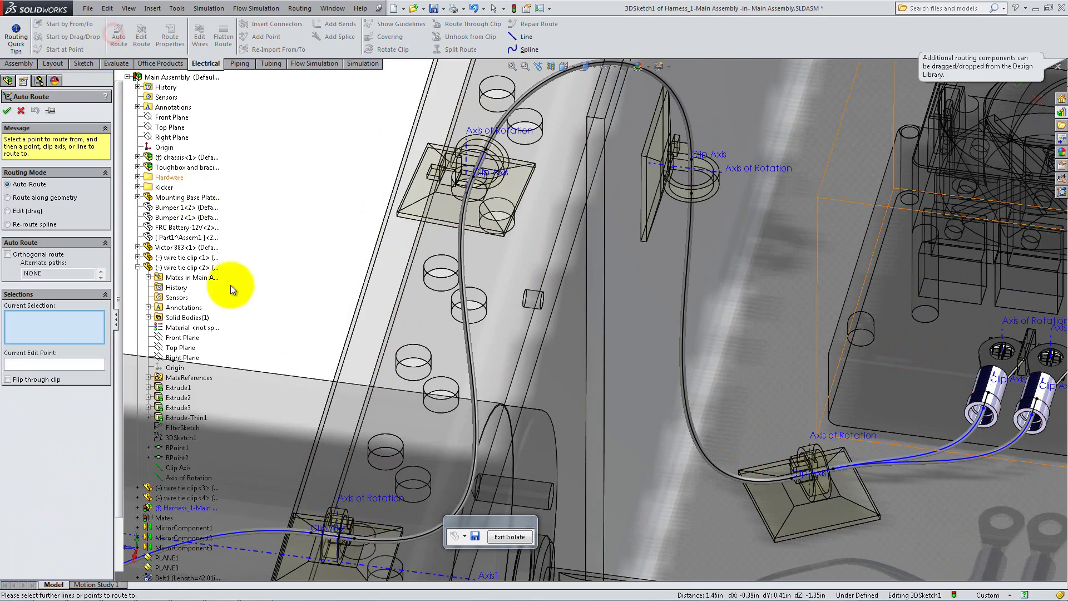
middle_click_drag(231, 285, 249, 301)
scroll(435, 451, "down", 5)
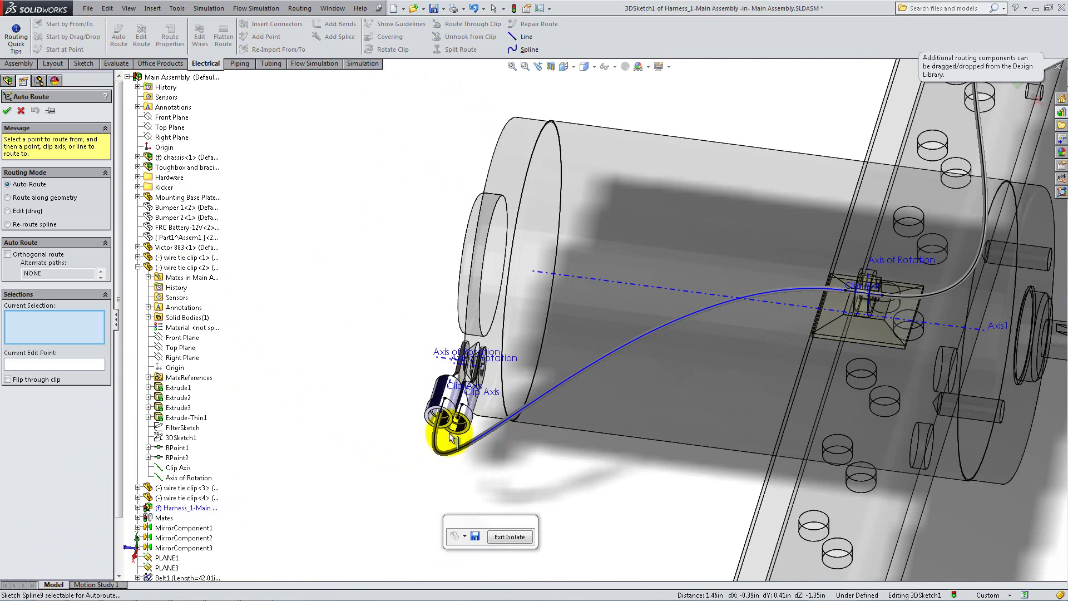
left_click(435, 451)
left_click(846, 287)
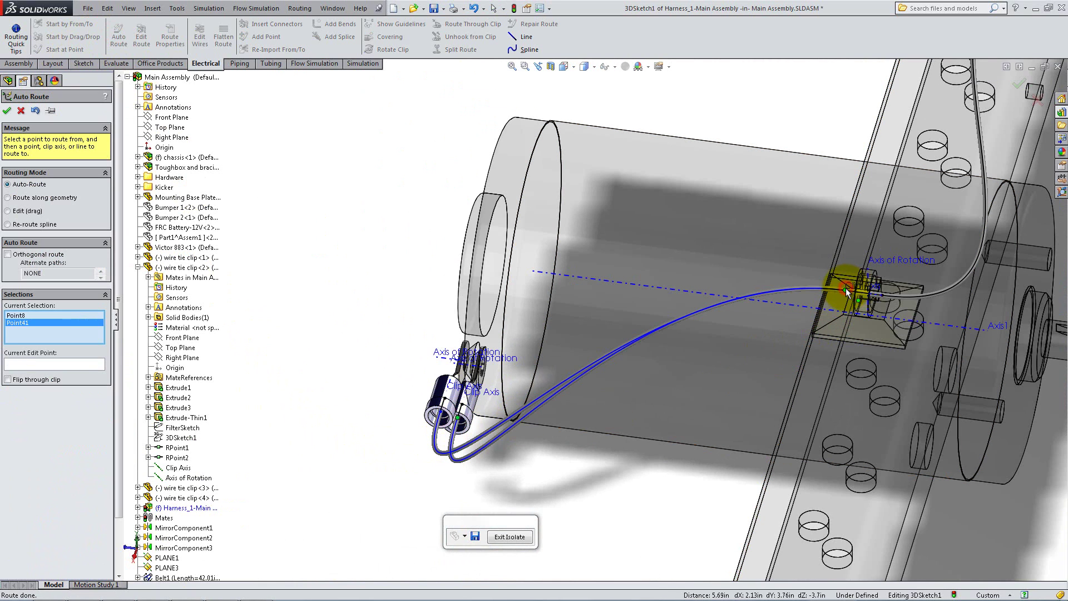
left_click(5, 110)
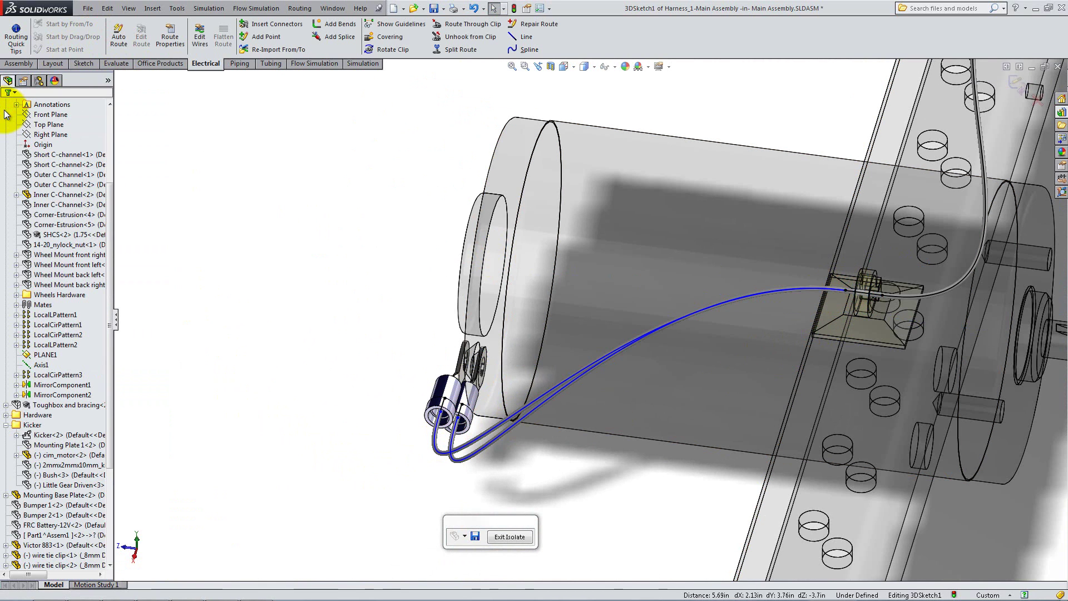
left_click(19, 63)
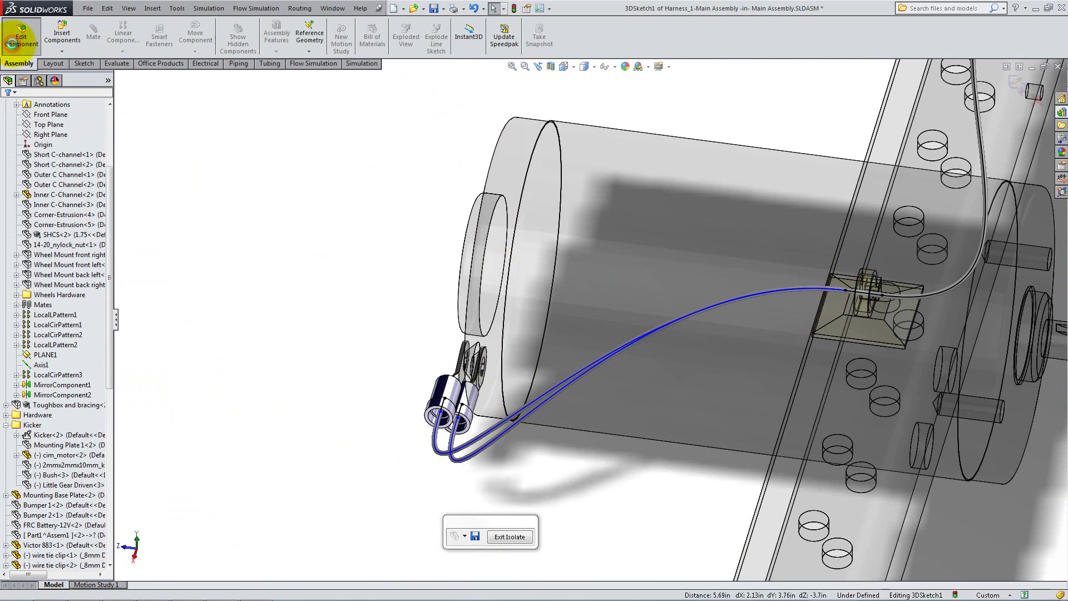
left_click(12, 43)
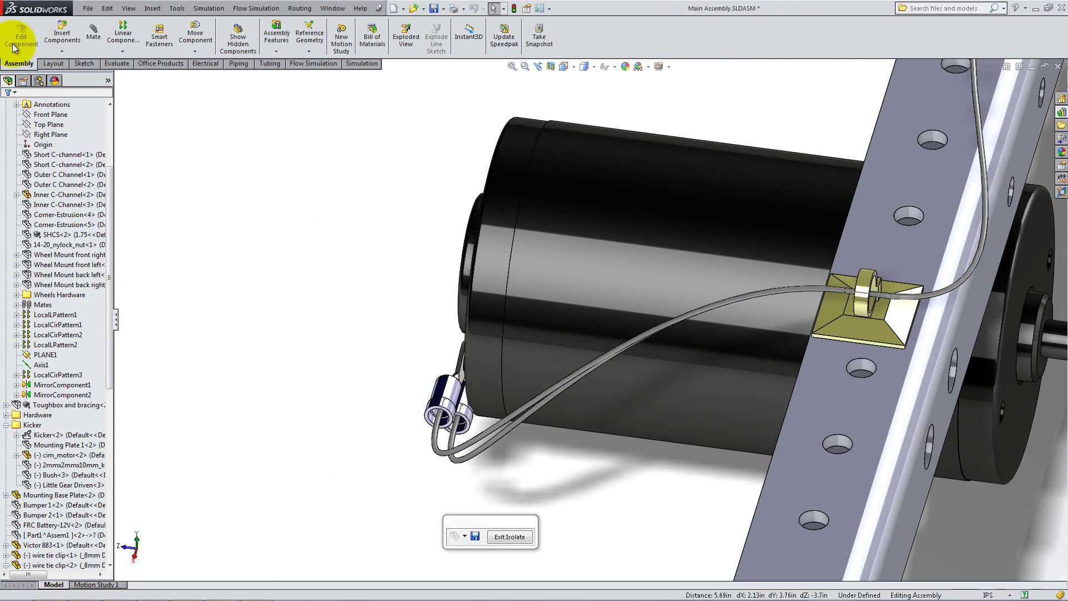
Move the wire tie clip on the base plate's side flange up toward the flange's upper corner and rebuild the assembly.
key("space")
left_click(95, 73)
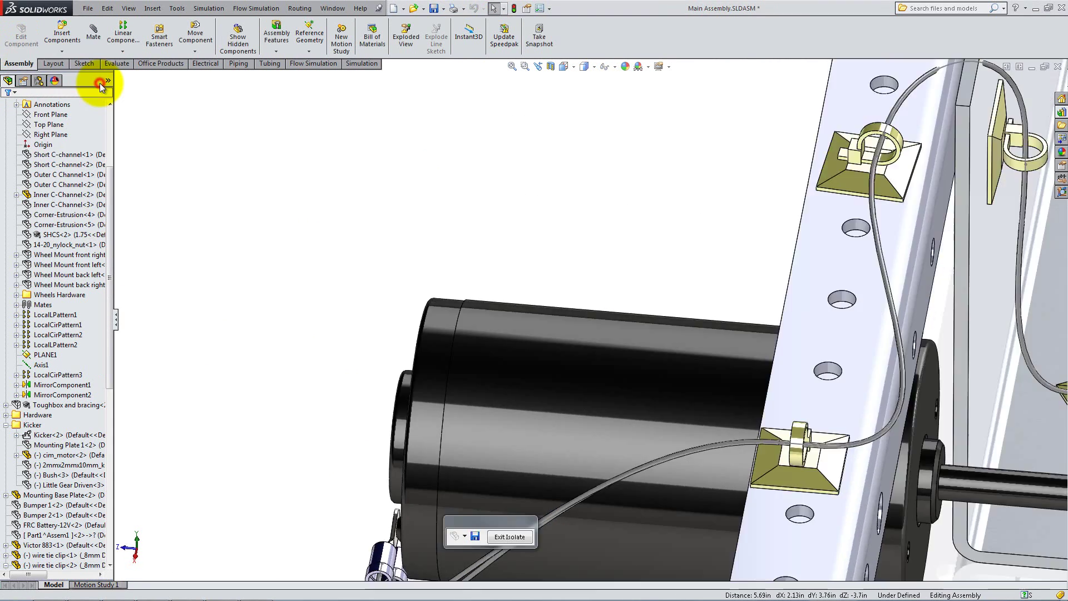
middle_click_drag(616, 441, 584, 567)
scroll(488, 369, "down", 5)
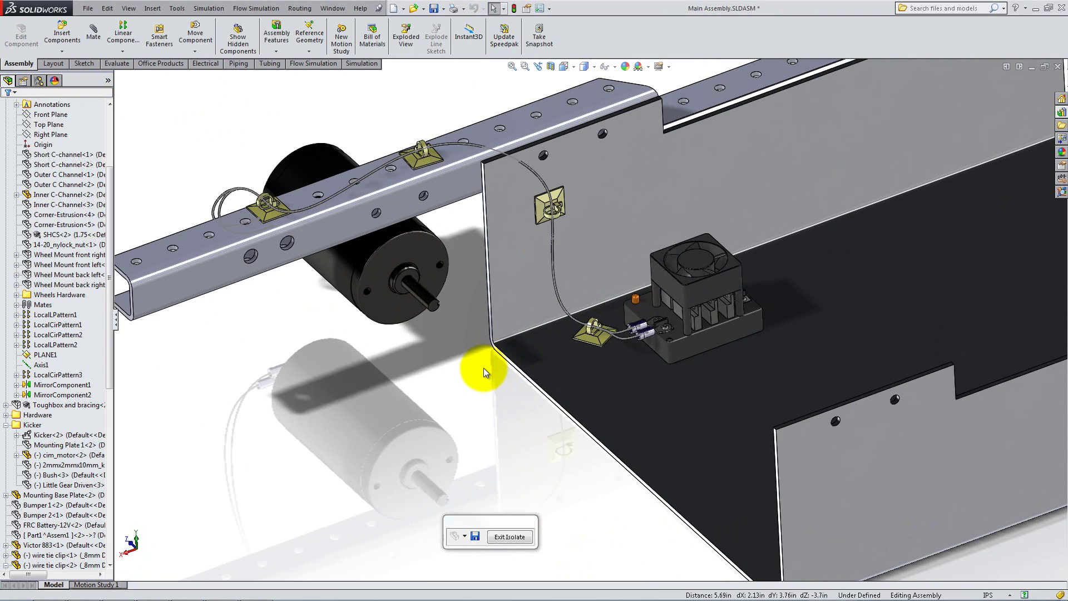
scroll(508, 199, "down", 3)
left_click_drag(581, 226, 548, 170)
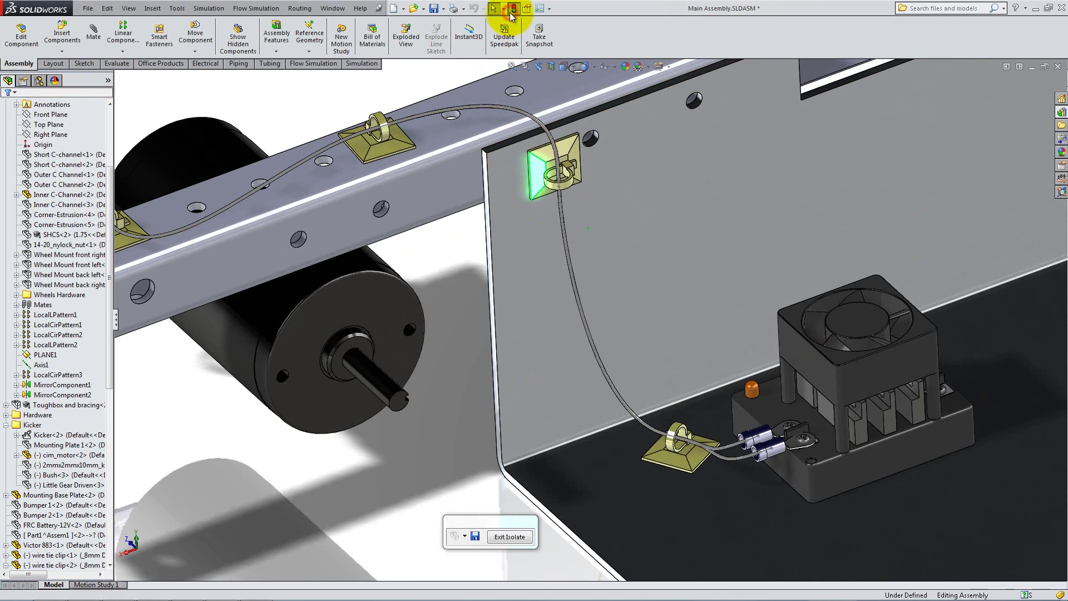
Exit the isolated display, show the whole robot in isometric view, and save the main assembly with all modified harness documents.
left_click(501, 538)
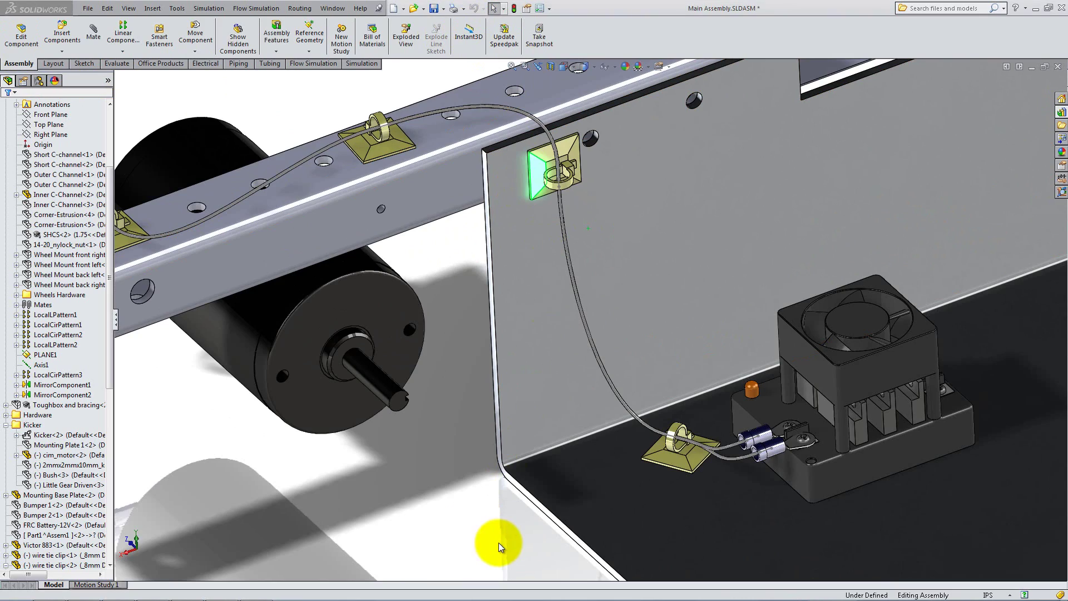
key("space")
left_click(544, 527)
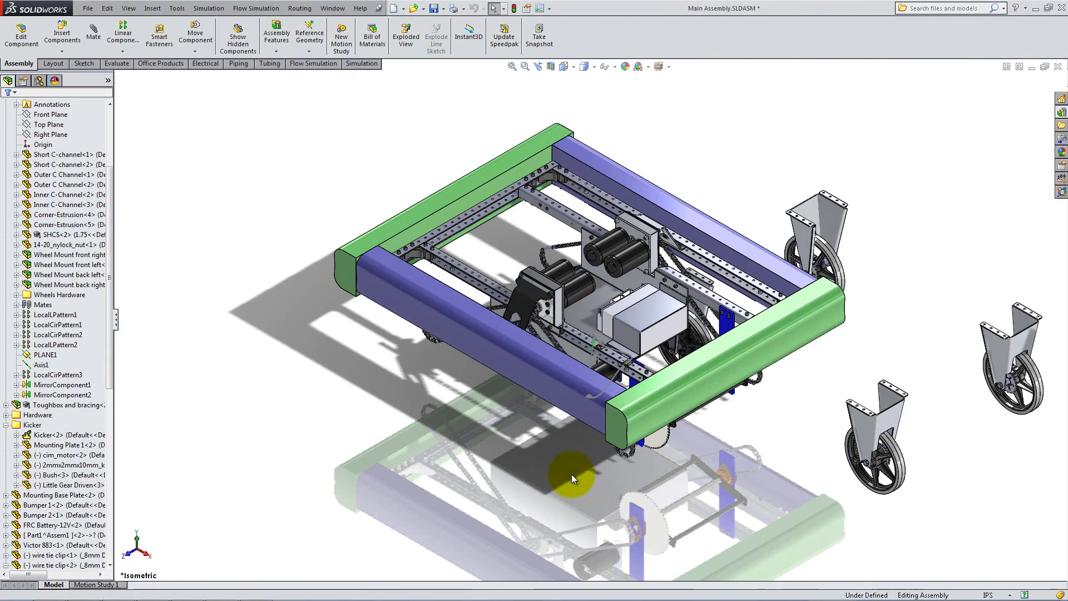
left_click(434, 9)
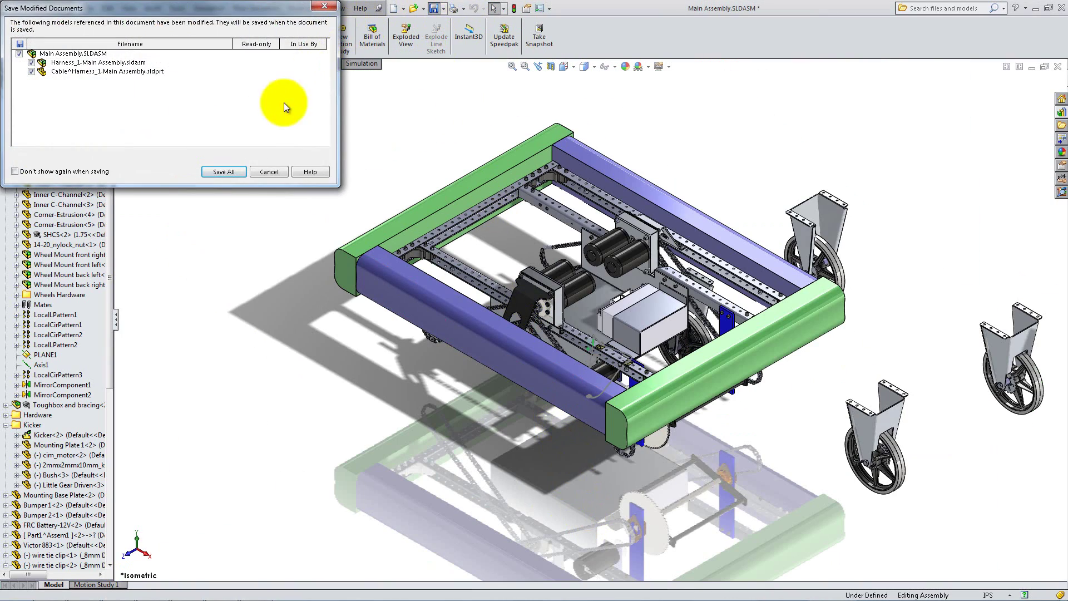
left_click(237, 169)
left_click(483, 273)
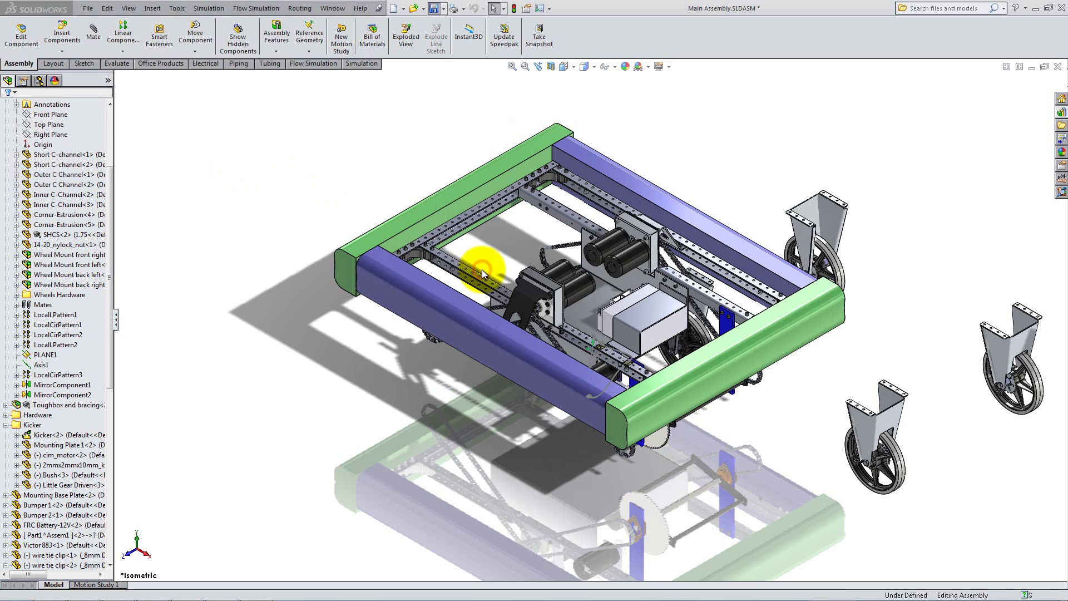
Rebuild the main assembly.
left_click(544, 274)
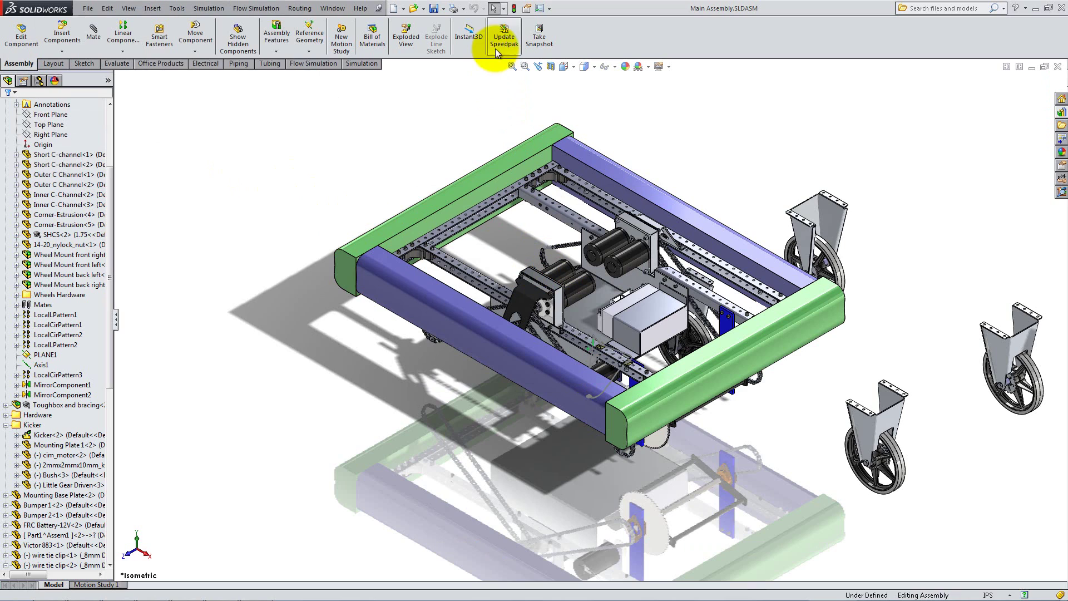
left_click(515, 12)
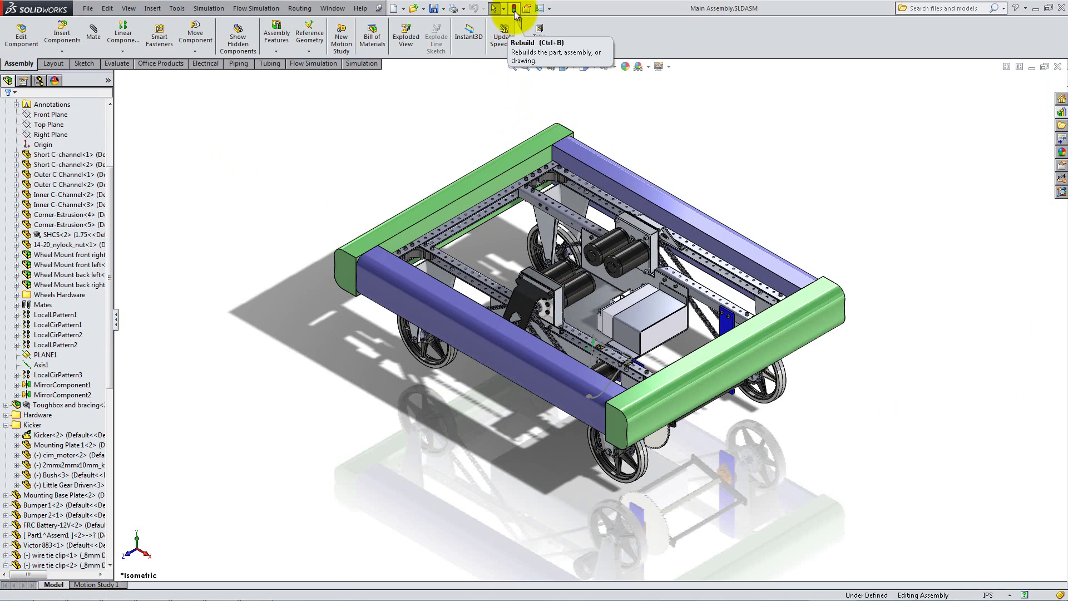
Flatten the harness route as an Annotation type with Drawing Options enabled, rebuilding the harness and declining the BOM length field.
left_click(206, 64)
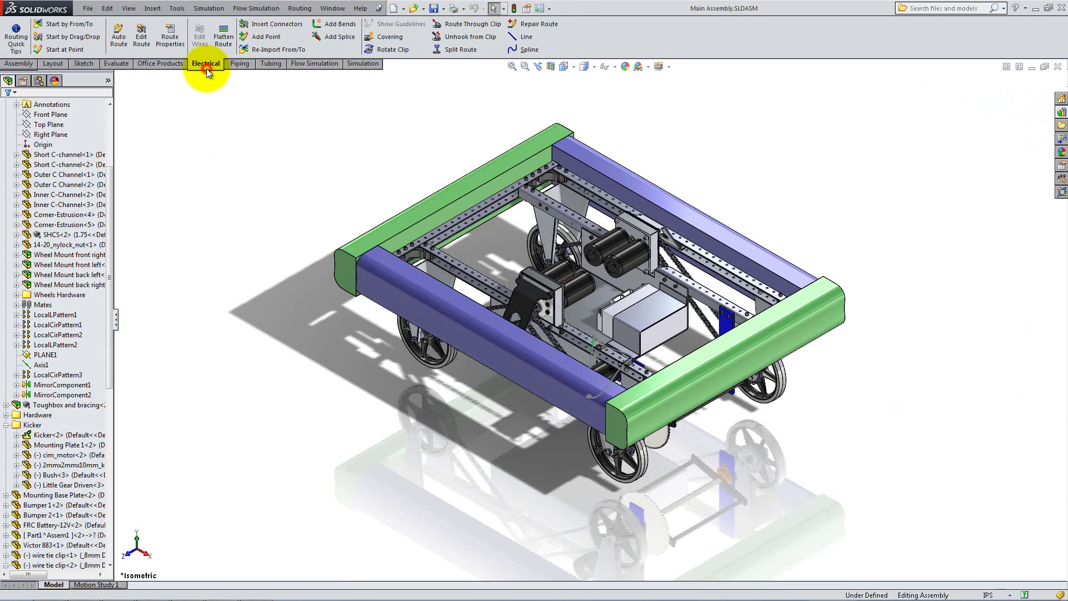
left_click(231, 39)
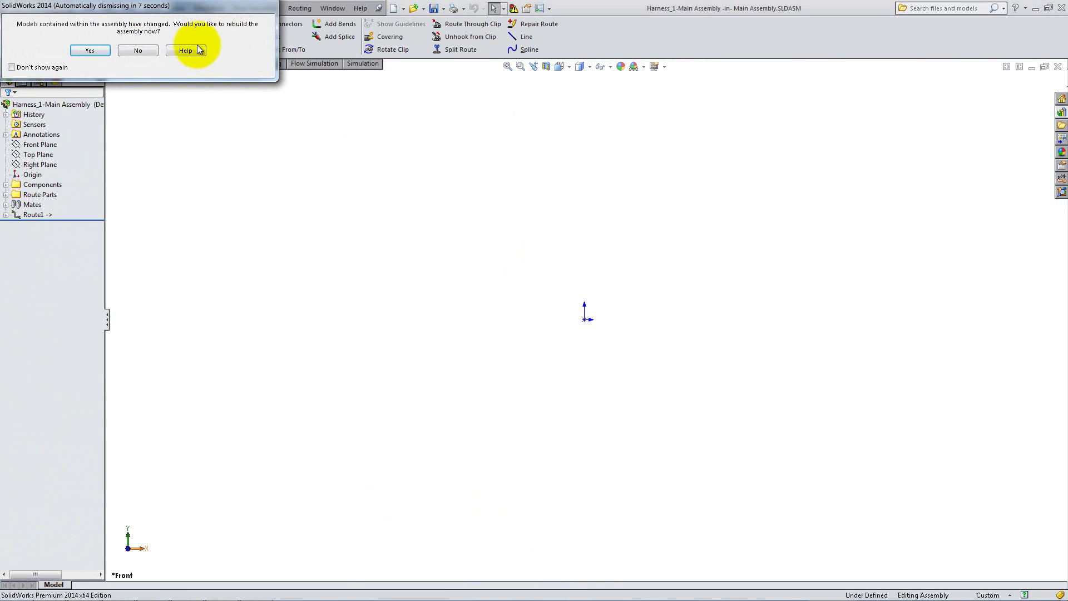
left_click(90, 50)
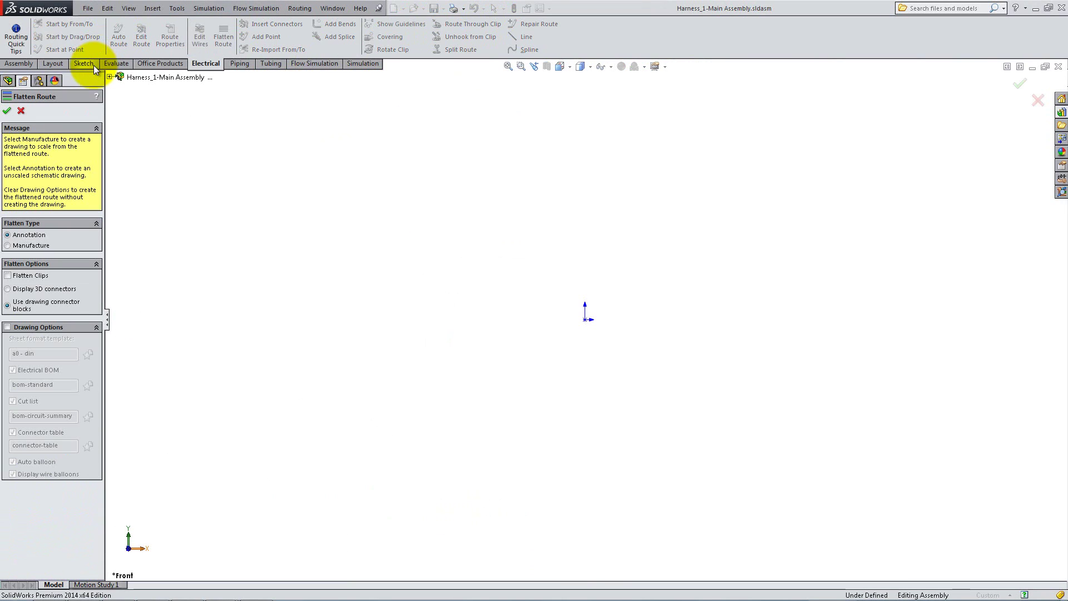
left_click(16, 327)
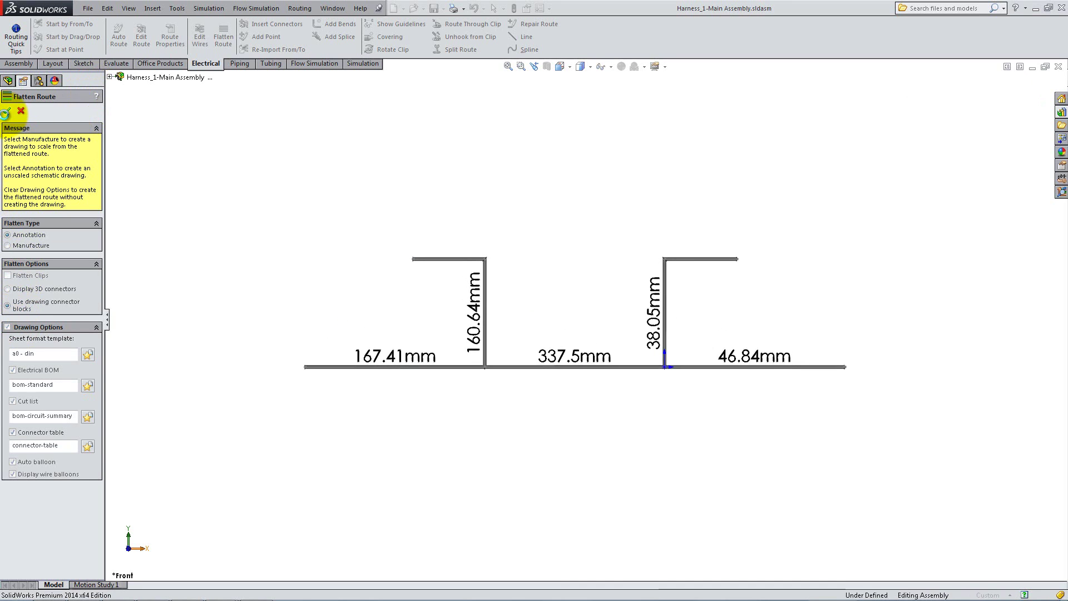
left_click(6, 111)
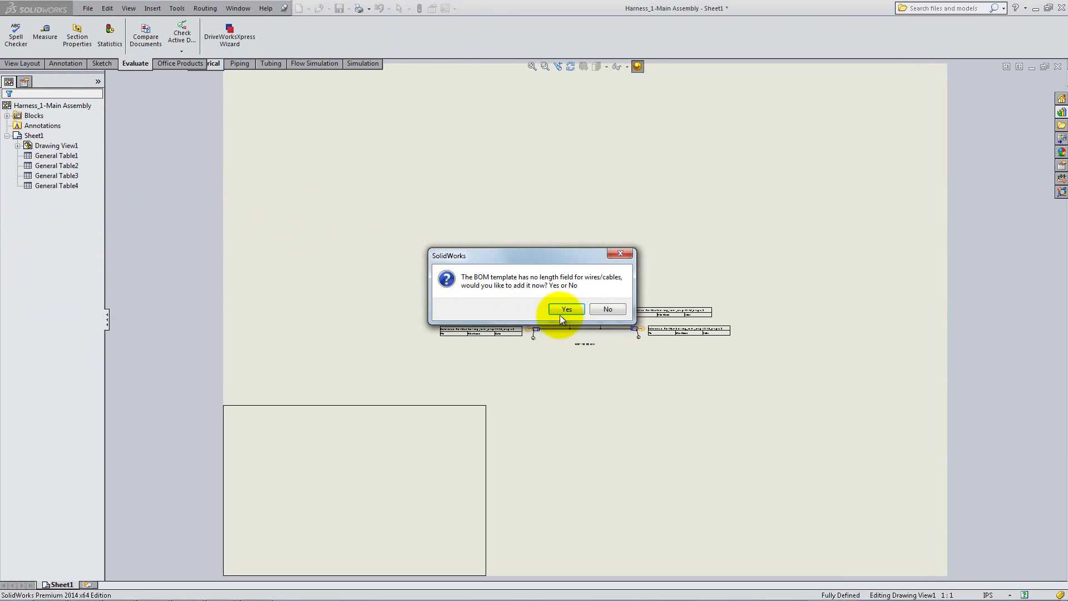
left_click(608, 309)
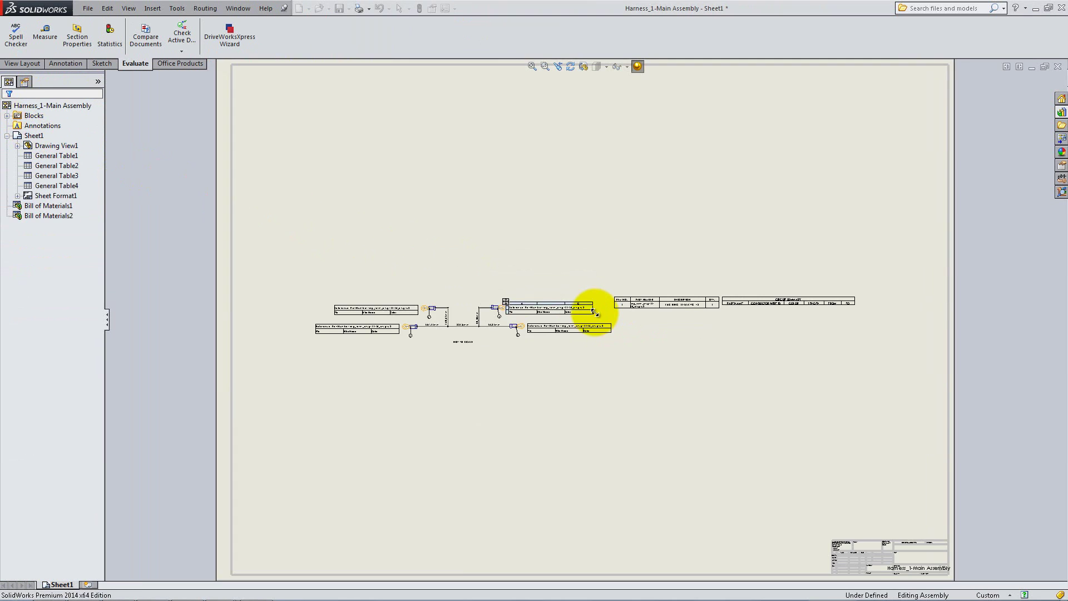
Place the bill of materials table above the flattened harness view and the circuit summary table below it.
scroll(595, 303, "down", 5)
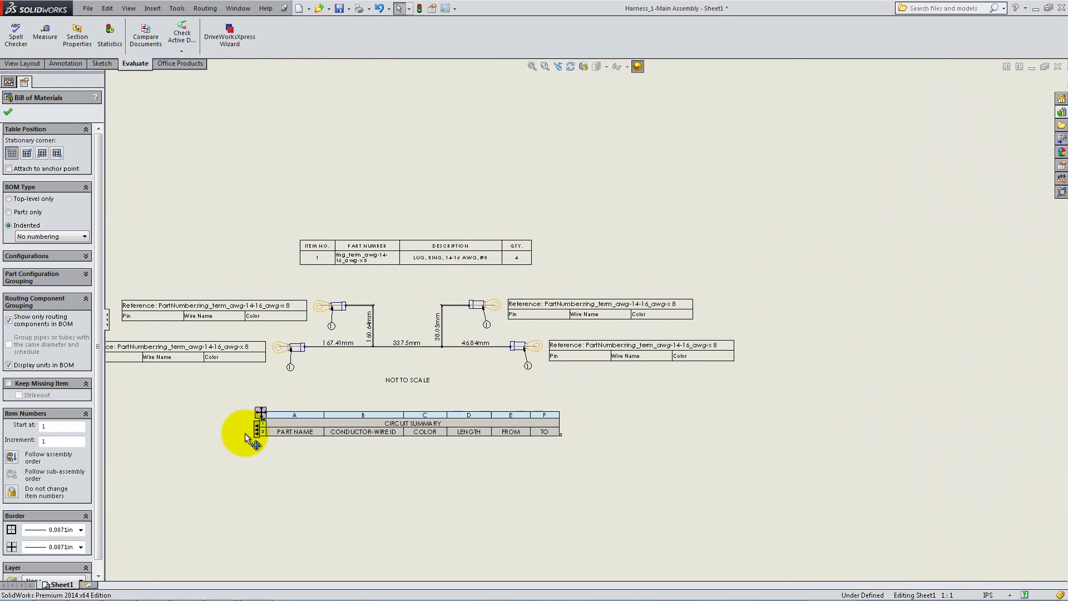
left_click(245, 428)
scroll(244, 384, "down", 2)
scroll(255, 334, "up", 1)
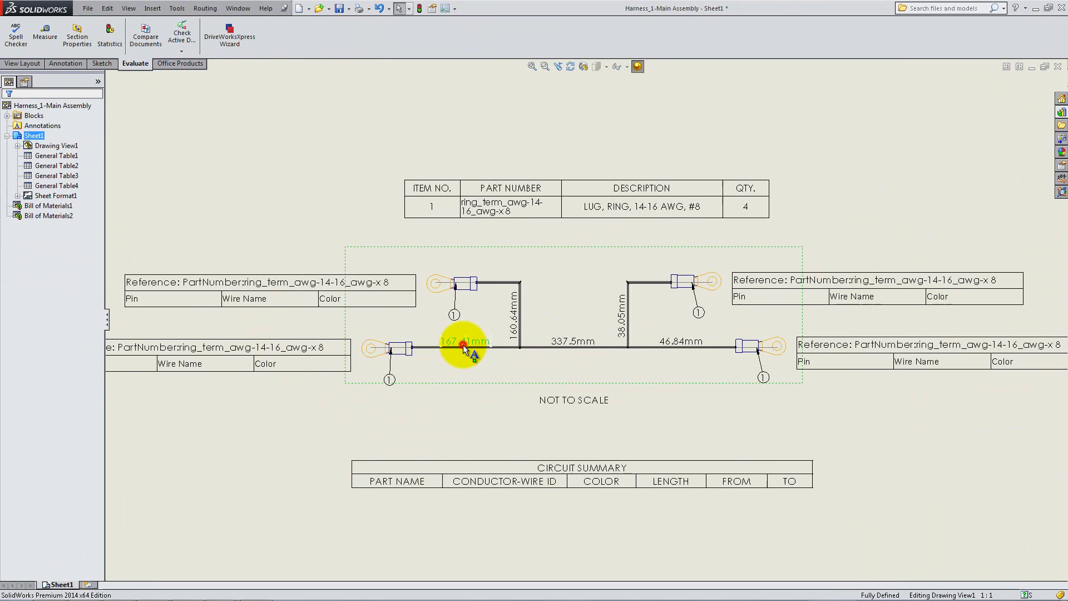
left_click(467, 346)
left_click(461, 405)
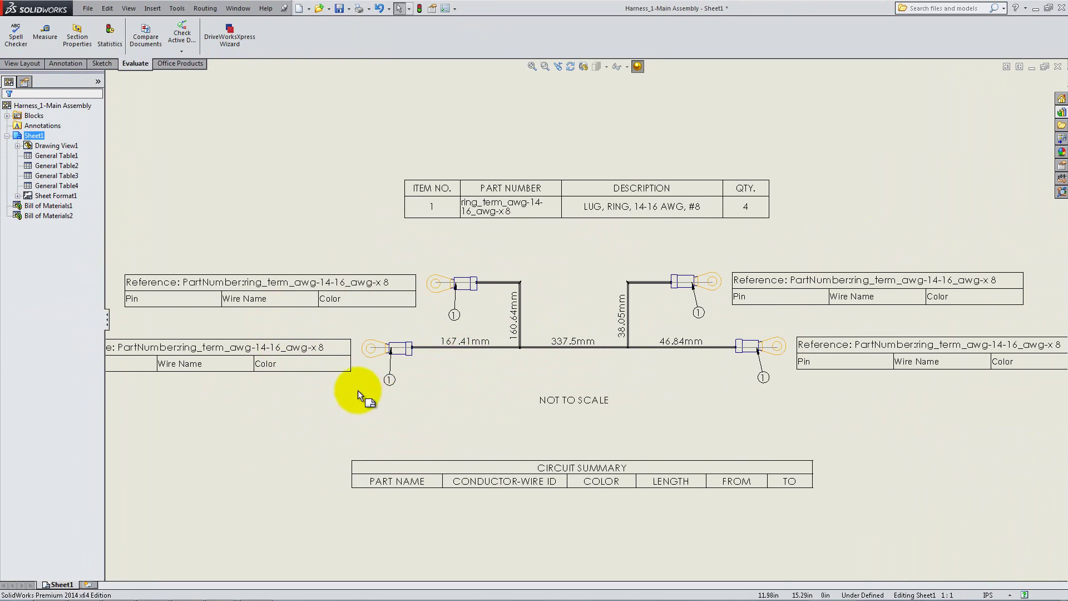
left_click(182, 369)
scroll(257, 391, "up", 1)
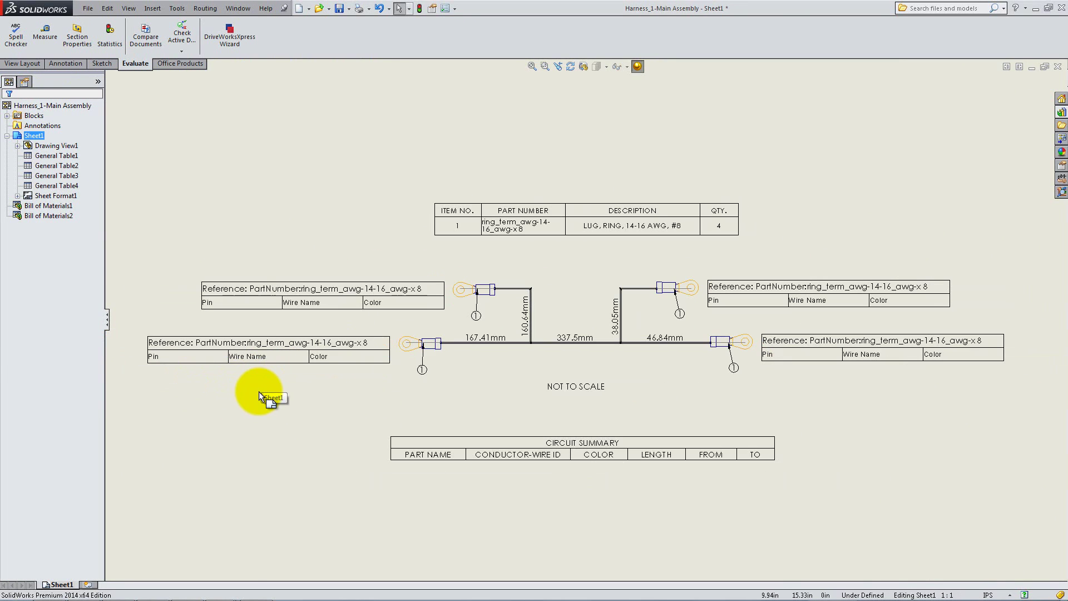